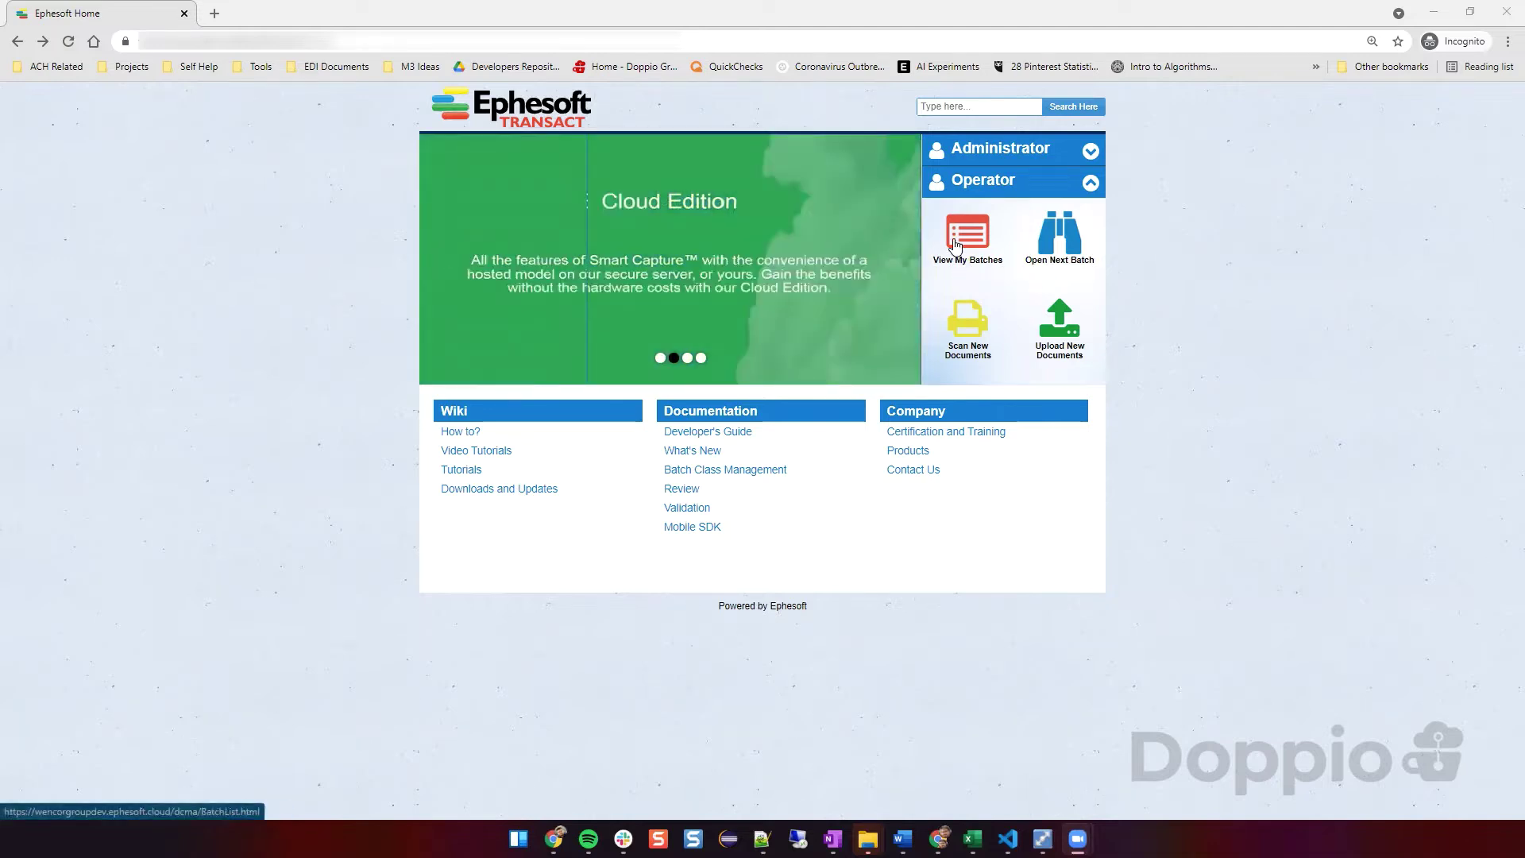
# Open View My Batches to list the 150 batches Ready For Validation.
pyautogui.click(967, 243)
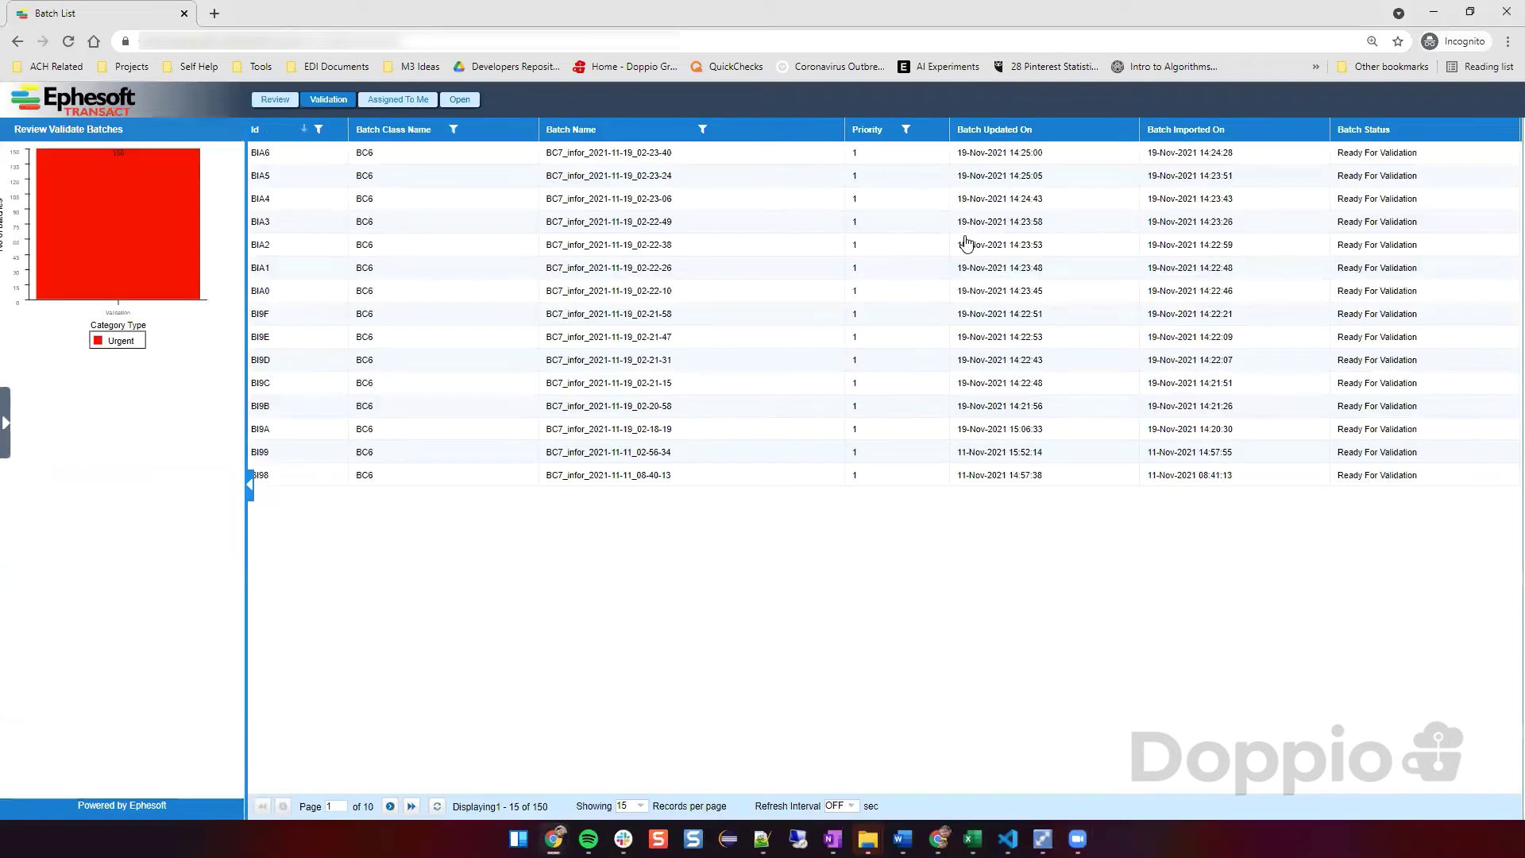
# Go to Batch Class Management from the navigation panel.
pyautogui.click(10, 436)
pyautogui.click(95, 166)
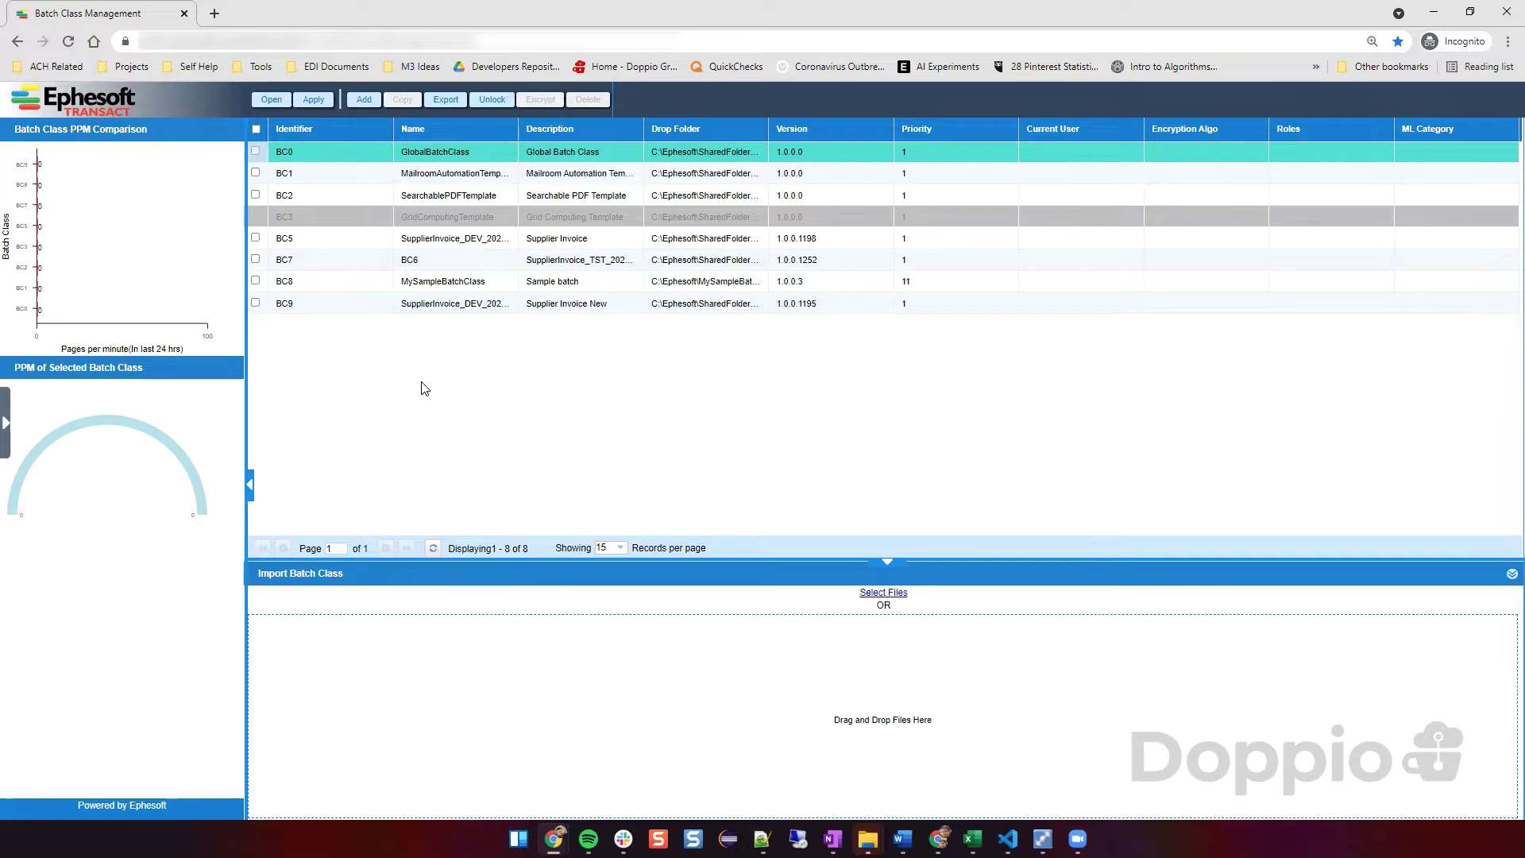
# Open batch class BC9 and list the KV extraction rules for INVOICE_US's INVOICE_NUMBER field.
pyautogui.click(340, 308)
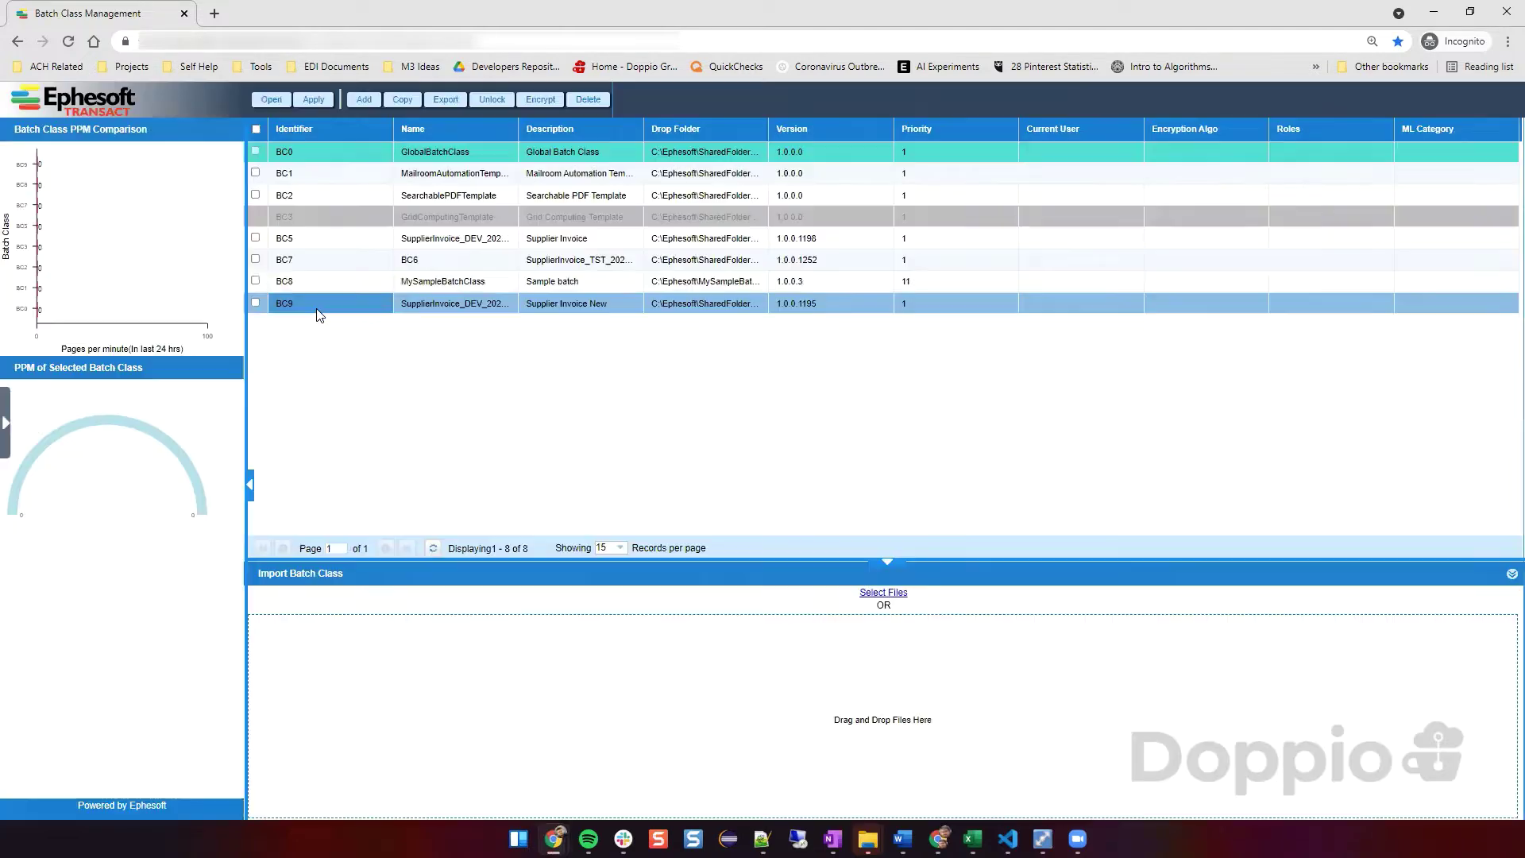
pyautogui.doubleClick(316, 308)
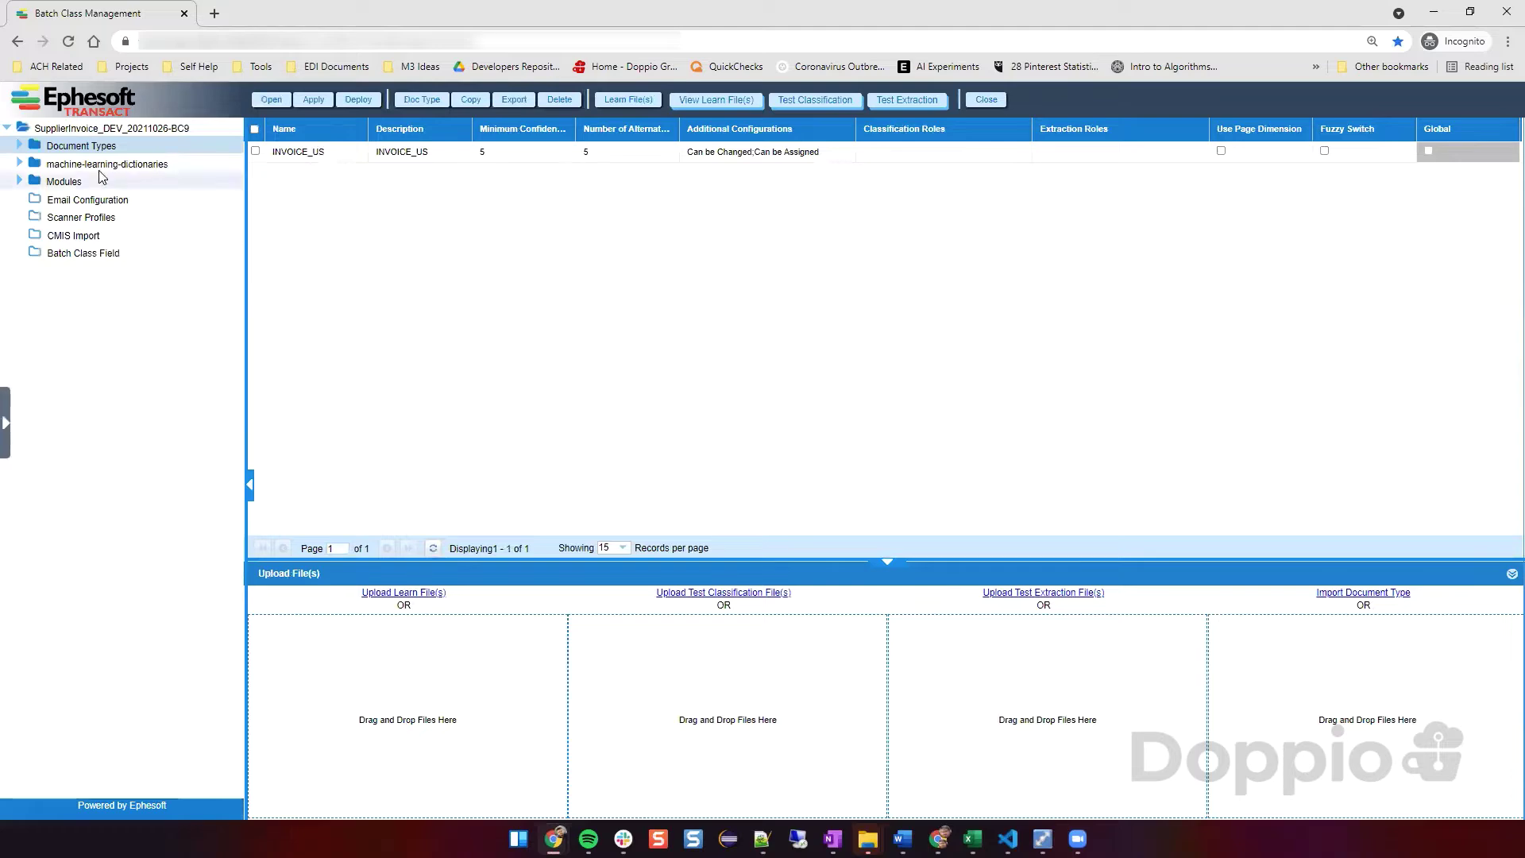
pyautogui.click(20, 146)
pyautogui.click(32, 164)
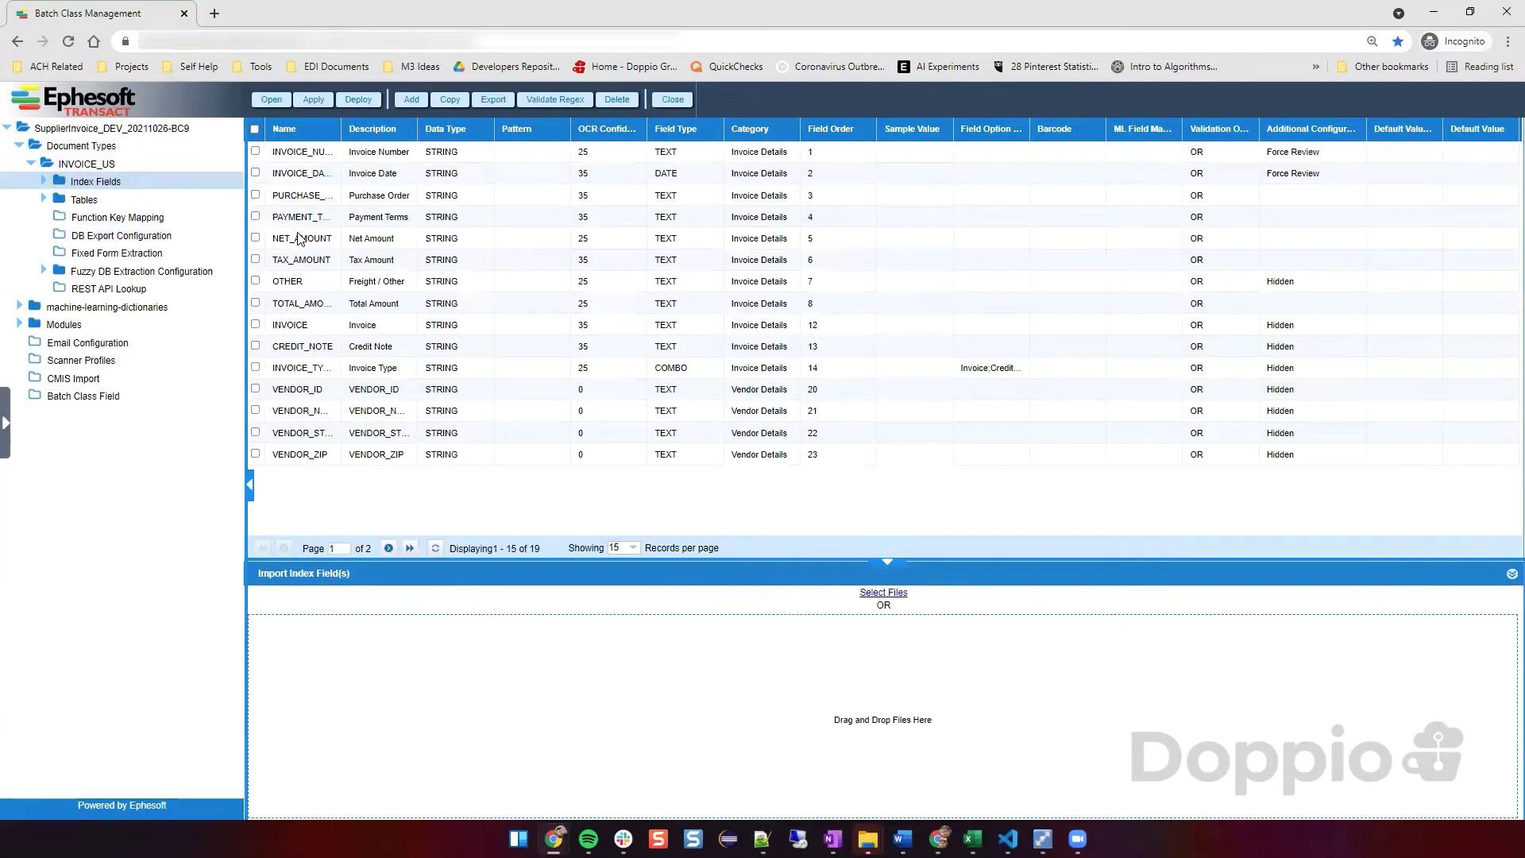
pyautogui.moveTo(340, 128); pyautogui.dragTo(412, 128)
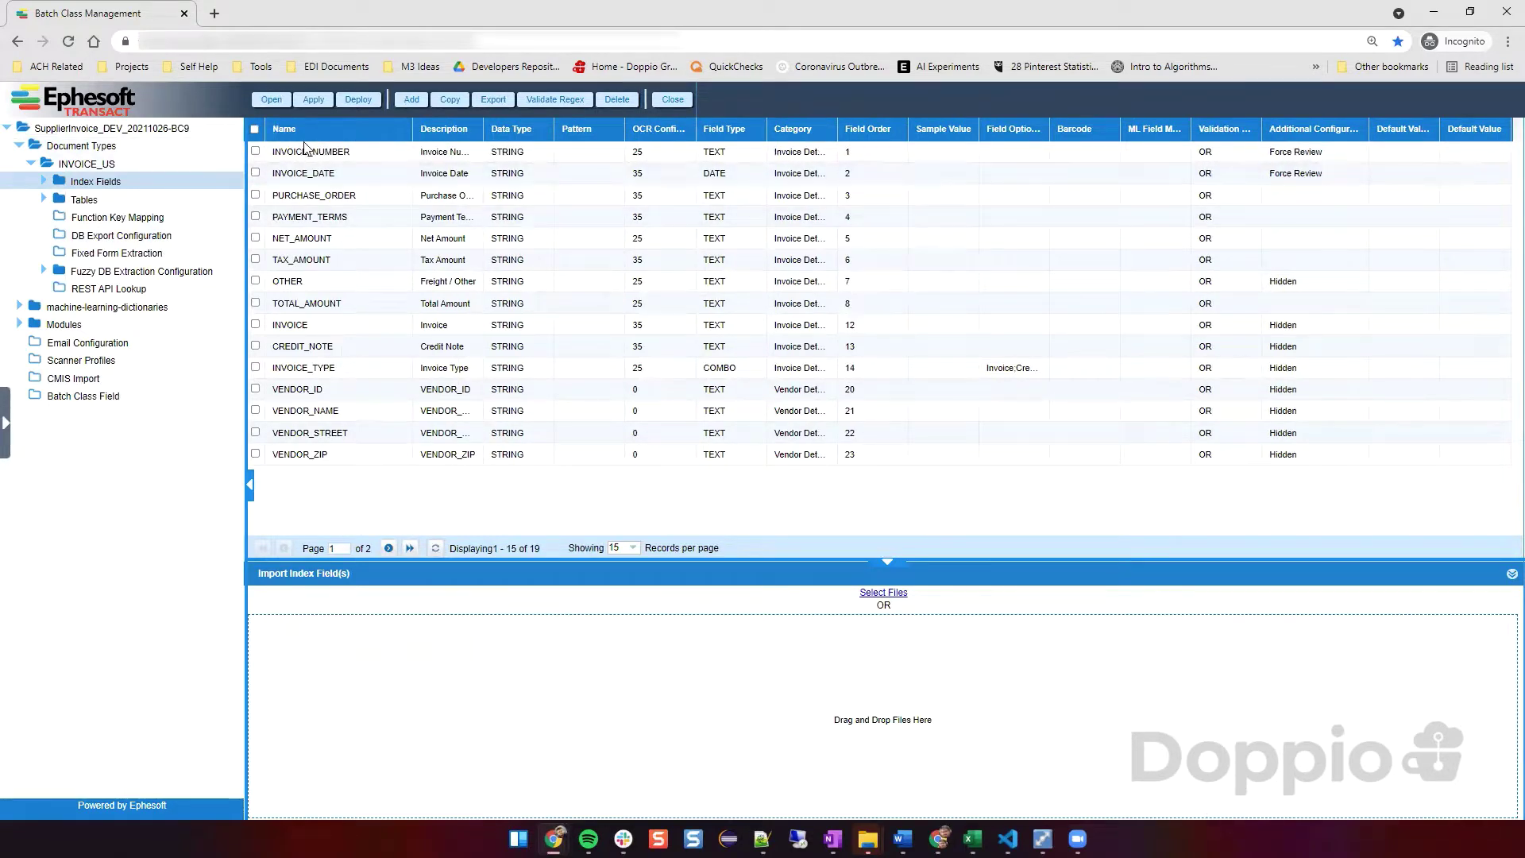
pyautogui.click(42, 182)
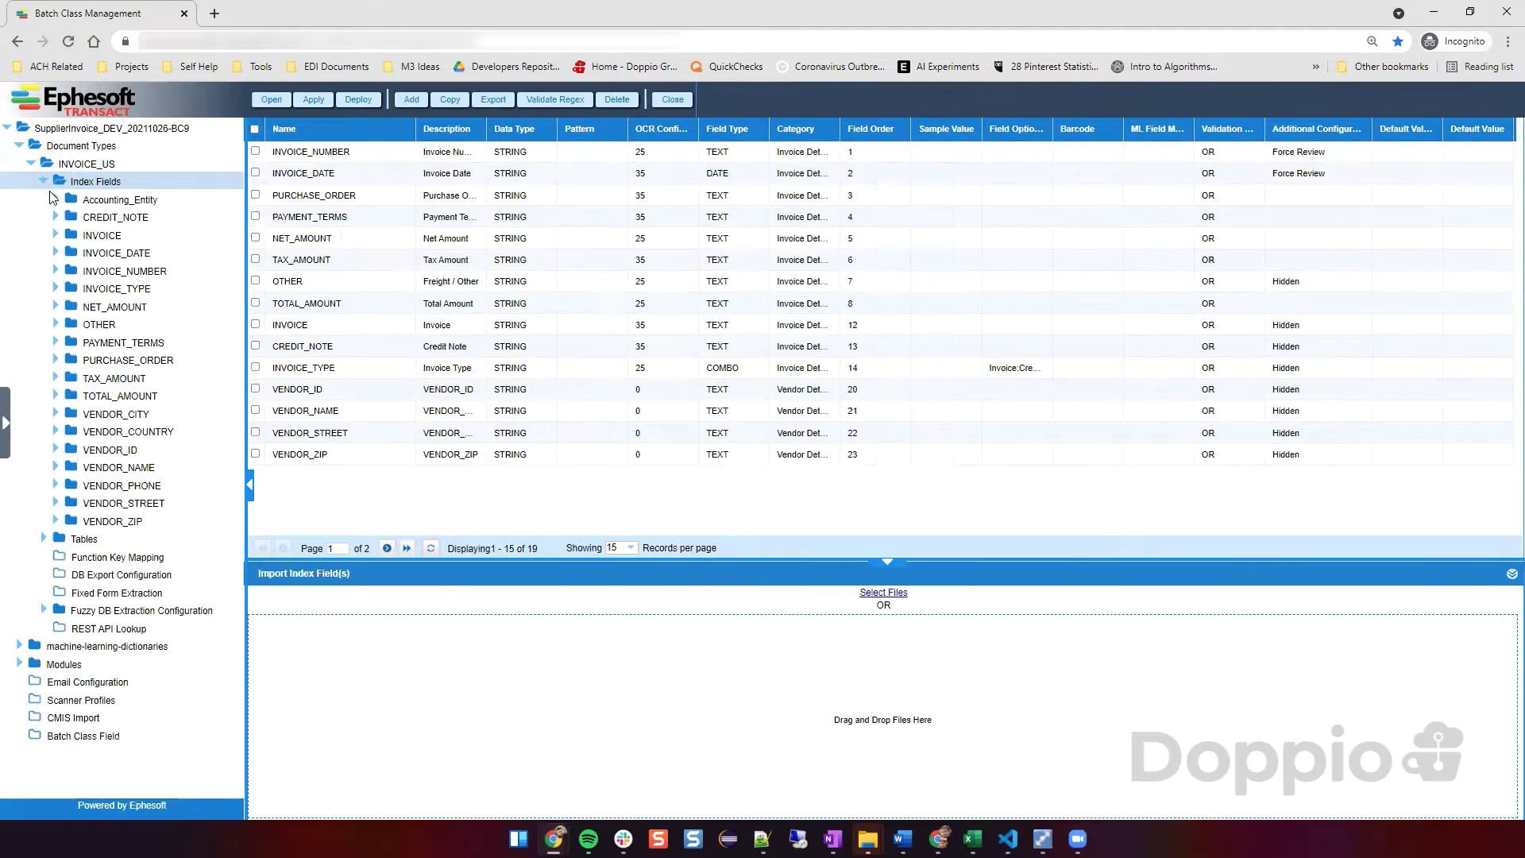
pyautogui.click(54, 271)
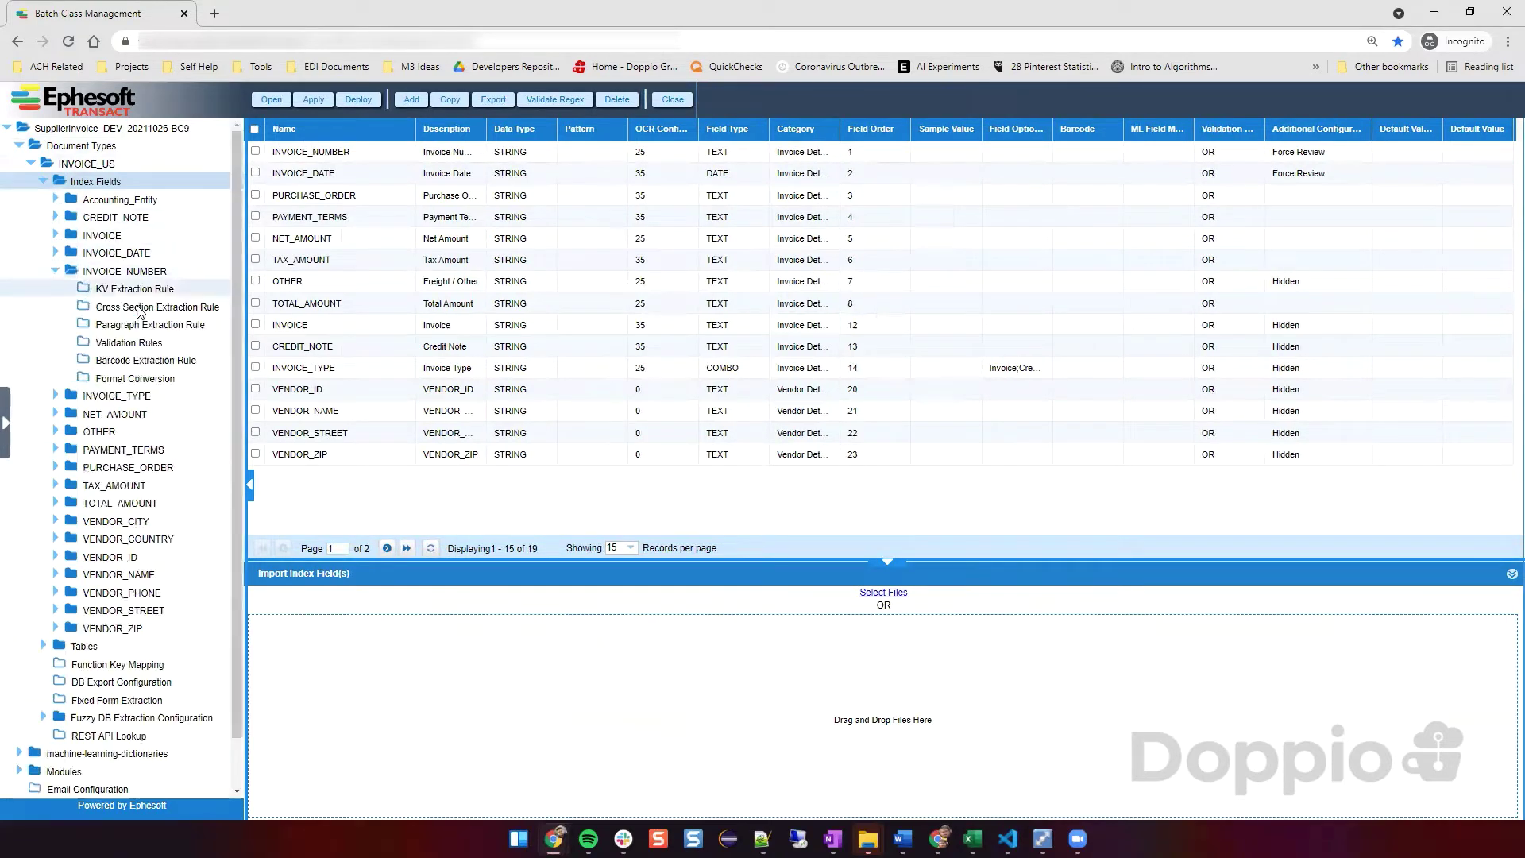
pyautogui.click(135, 289)
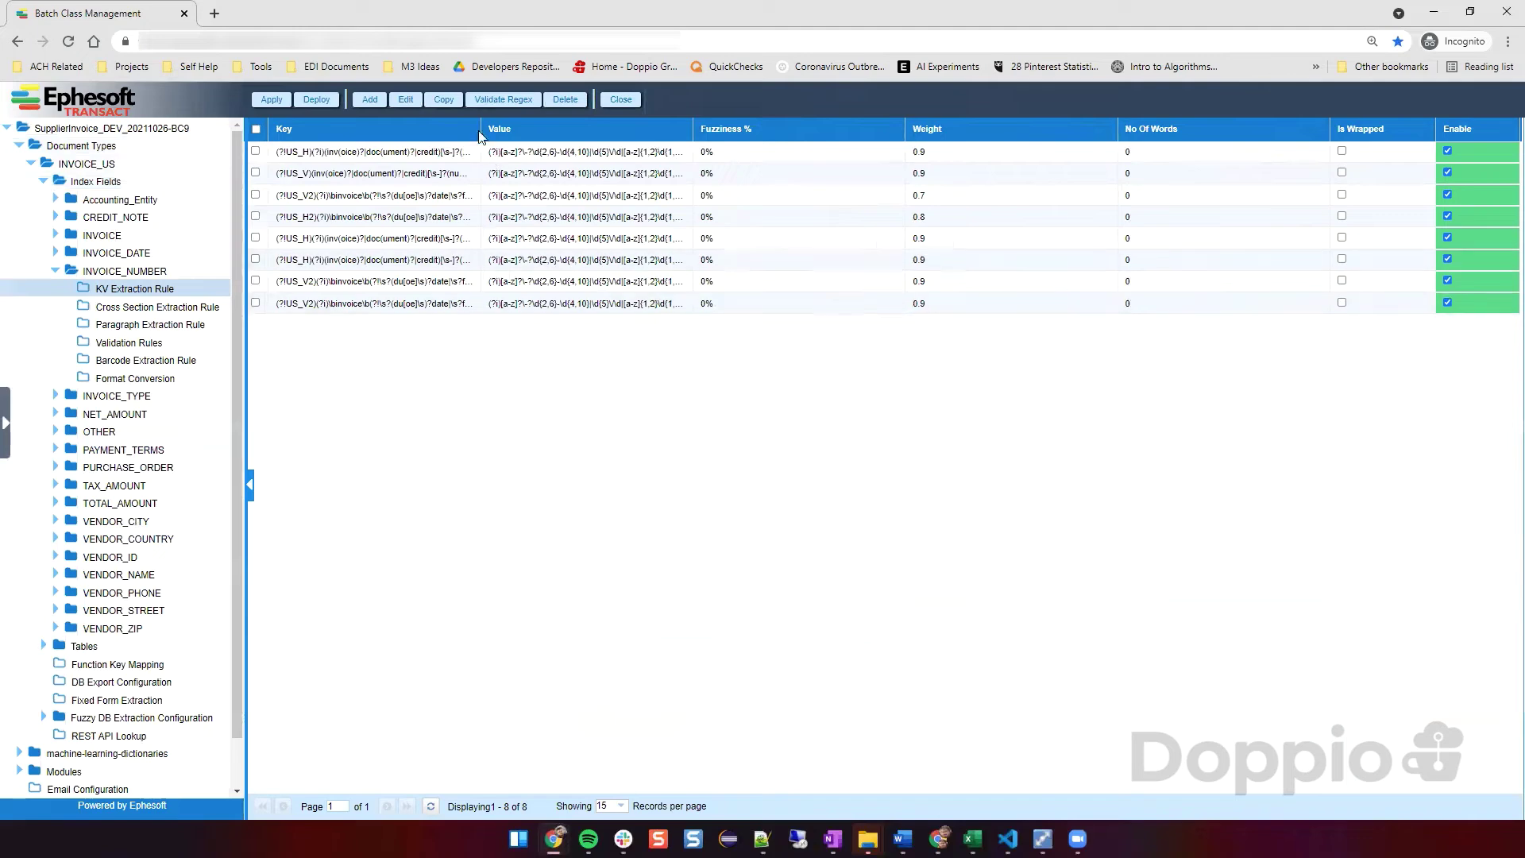
# Widen the Key column, select the last rule, and add a new KV extraction rule.
pyautogui.moveTo(482, 125); pyautogui.dragTo(591, 125)
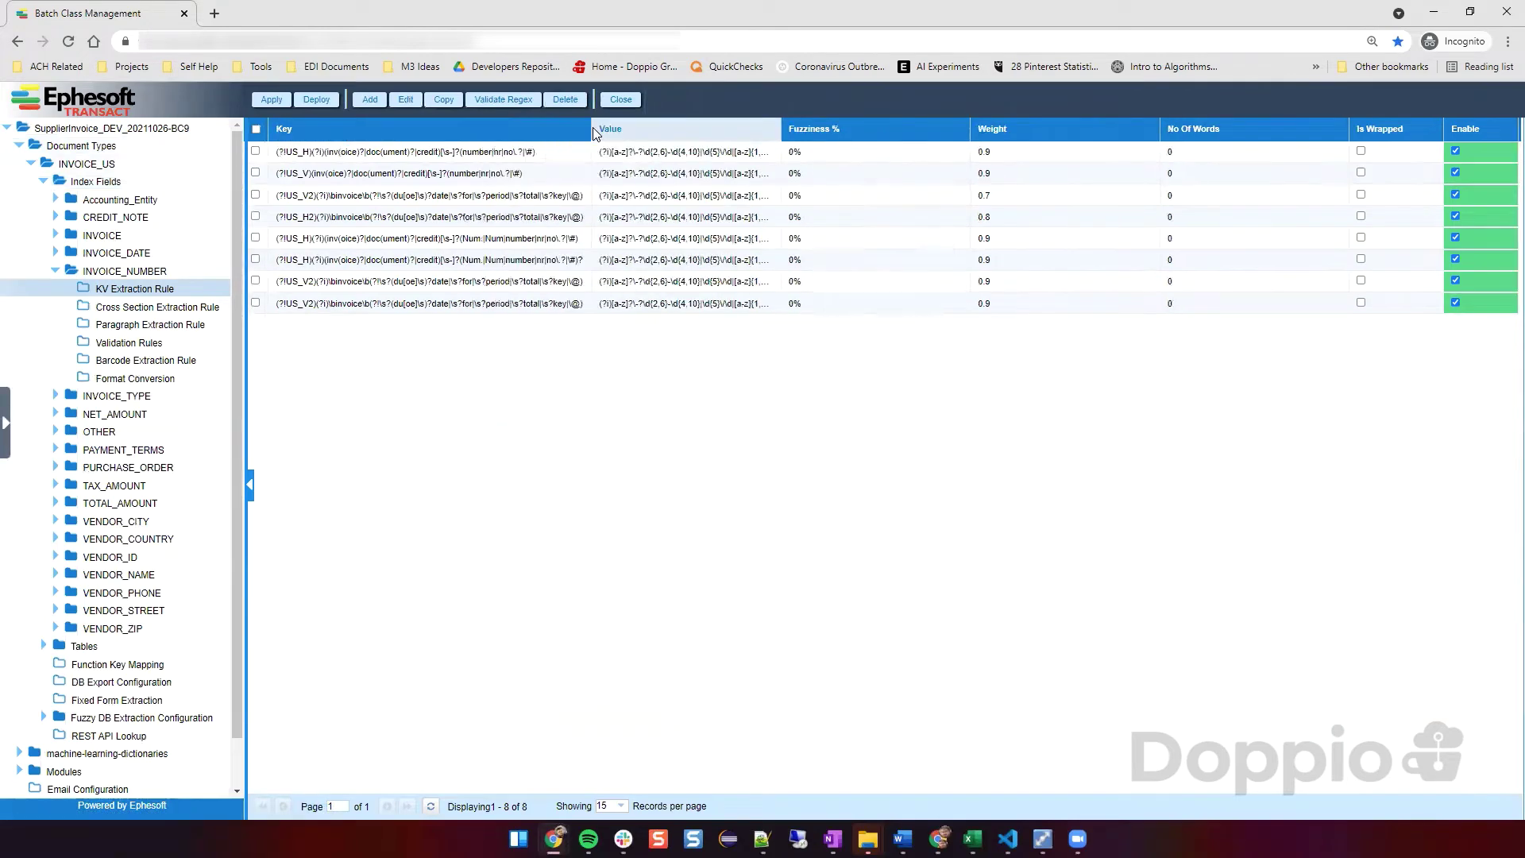
pyautogui.click(255, 303)
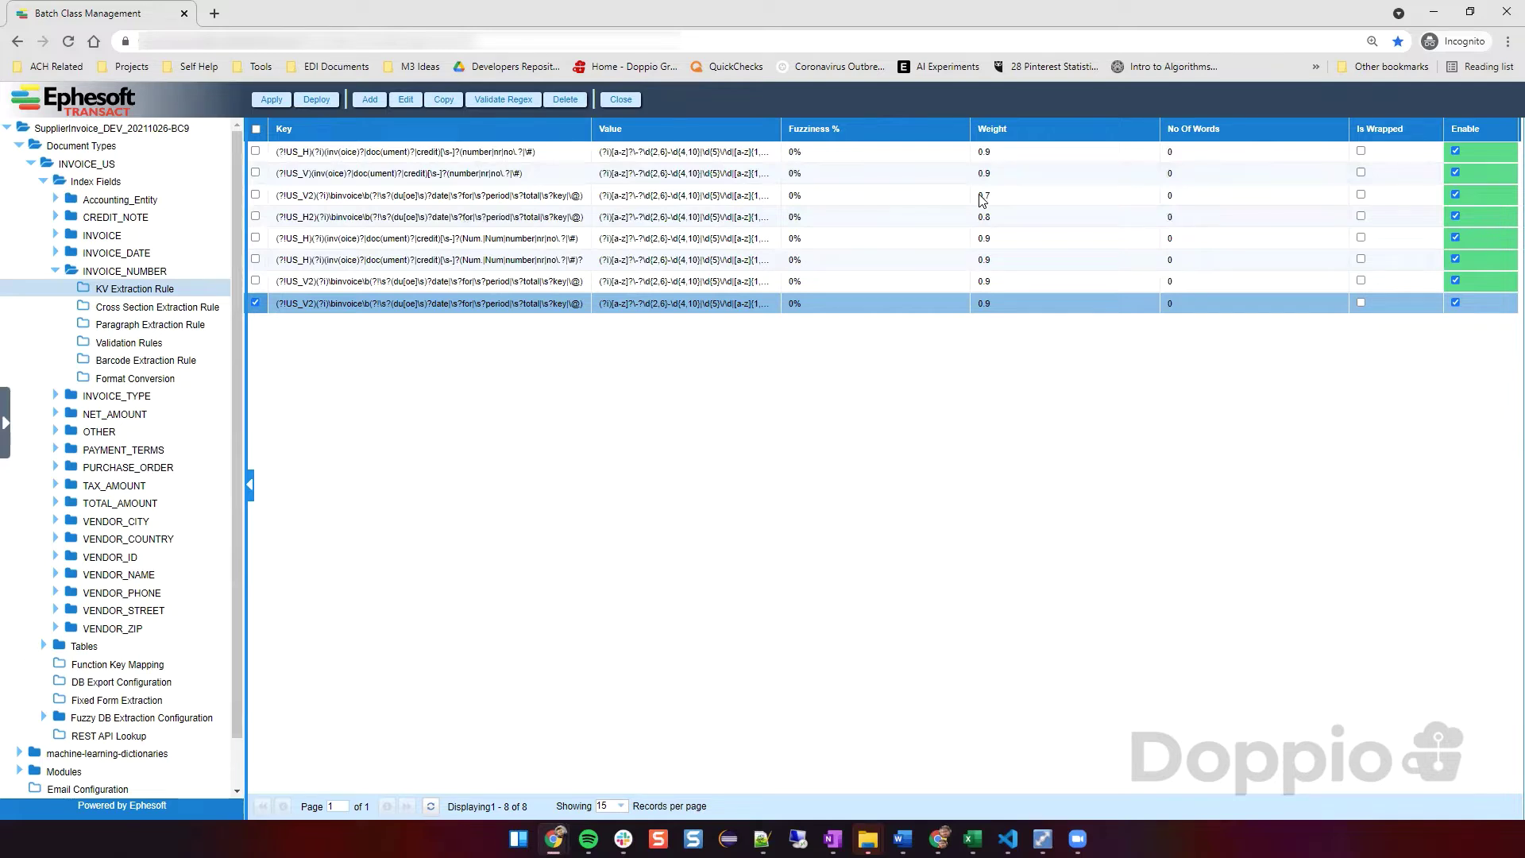
pyautogui.click(370, 100)
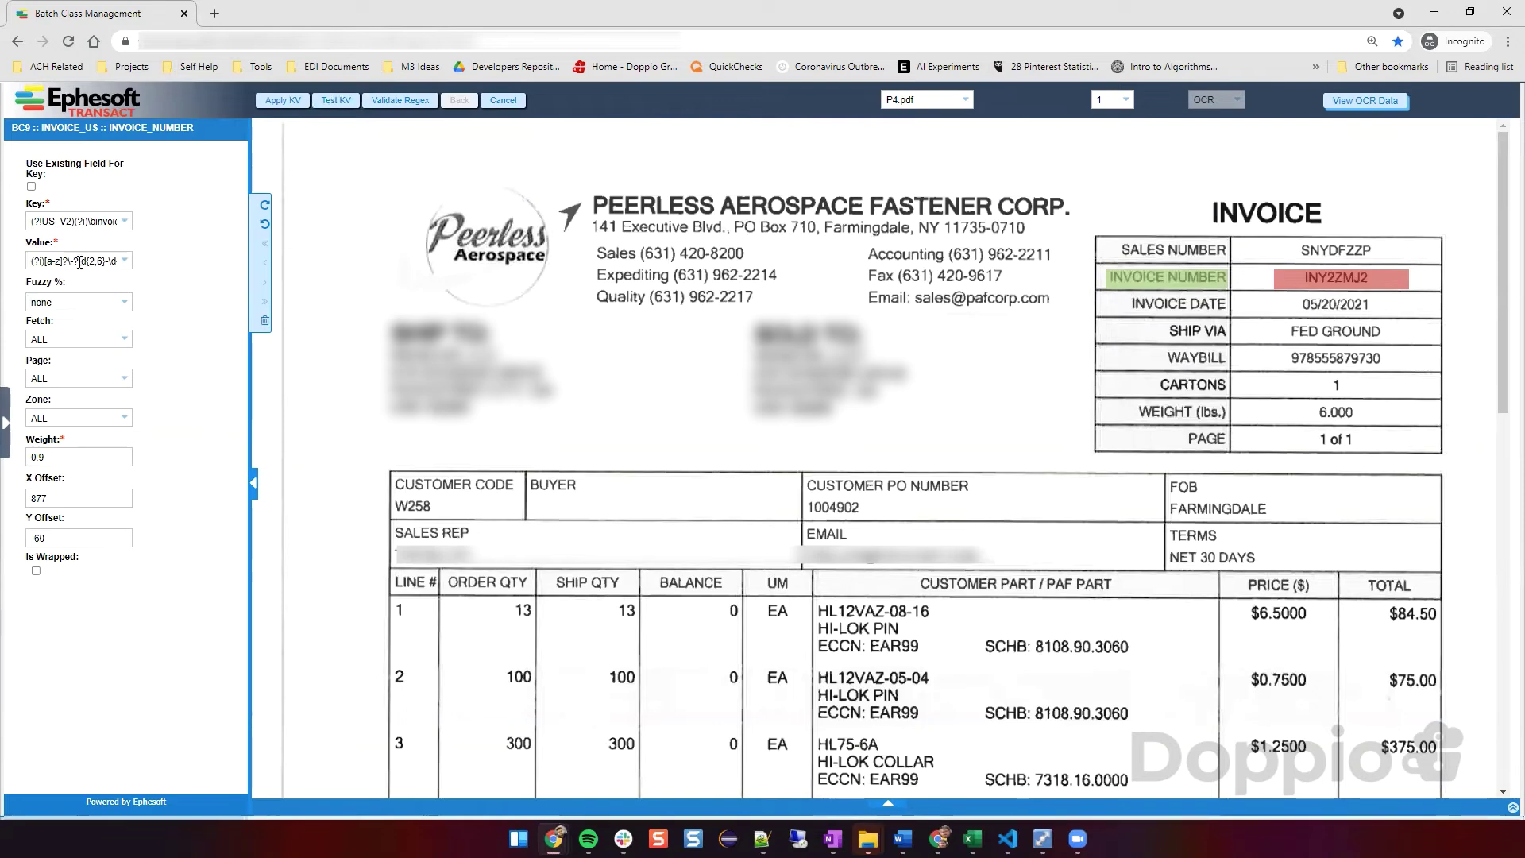
# Test the KV rule on the sample invoice, finding INY2ZMJ2 at 90% confidence.
pyautogui.click(335, 100)
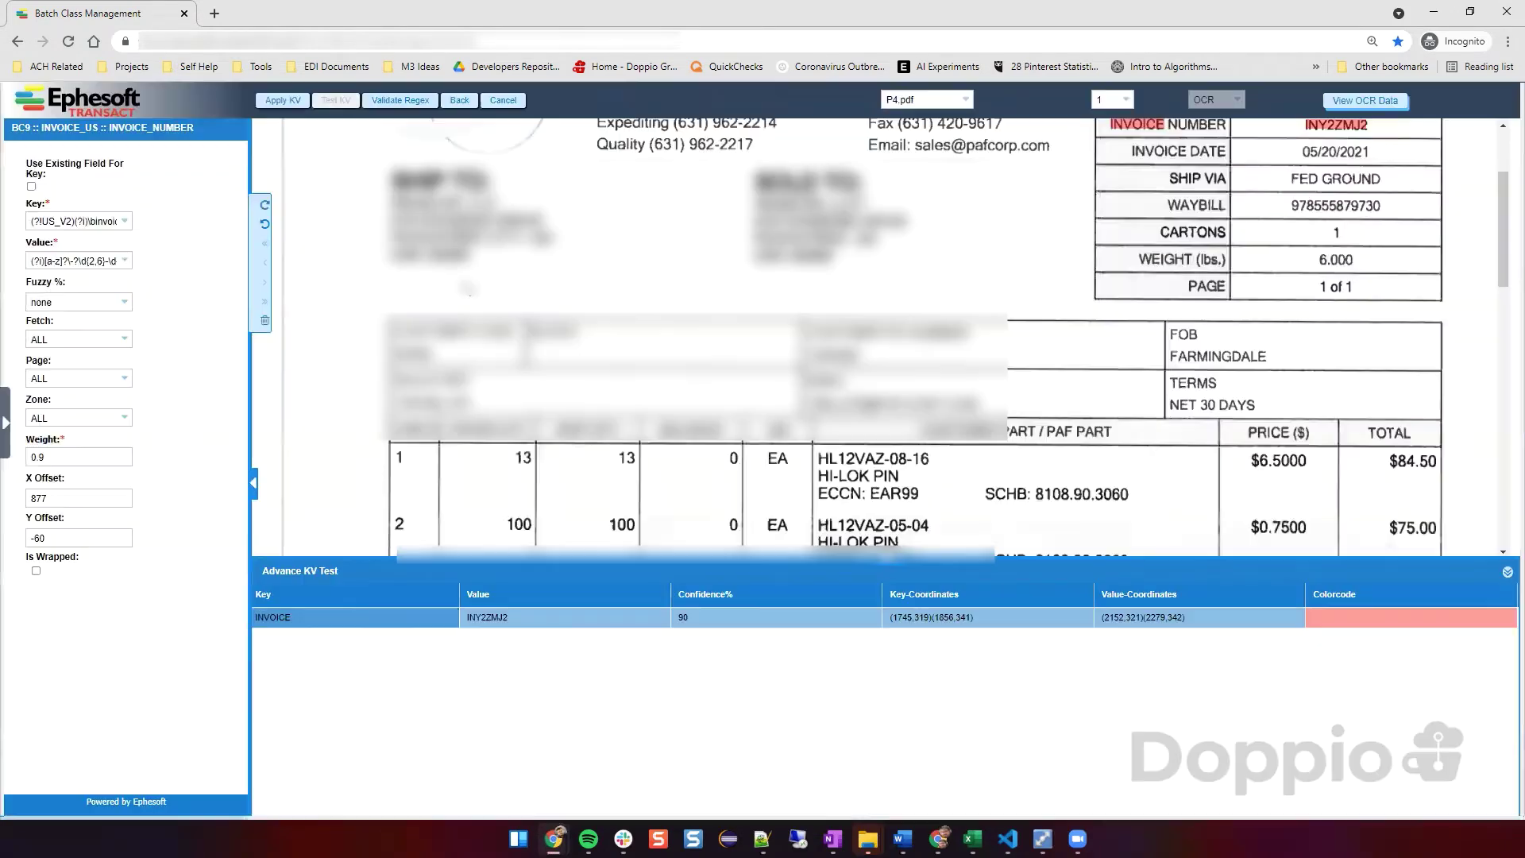
pyautogui.click(698, 618)
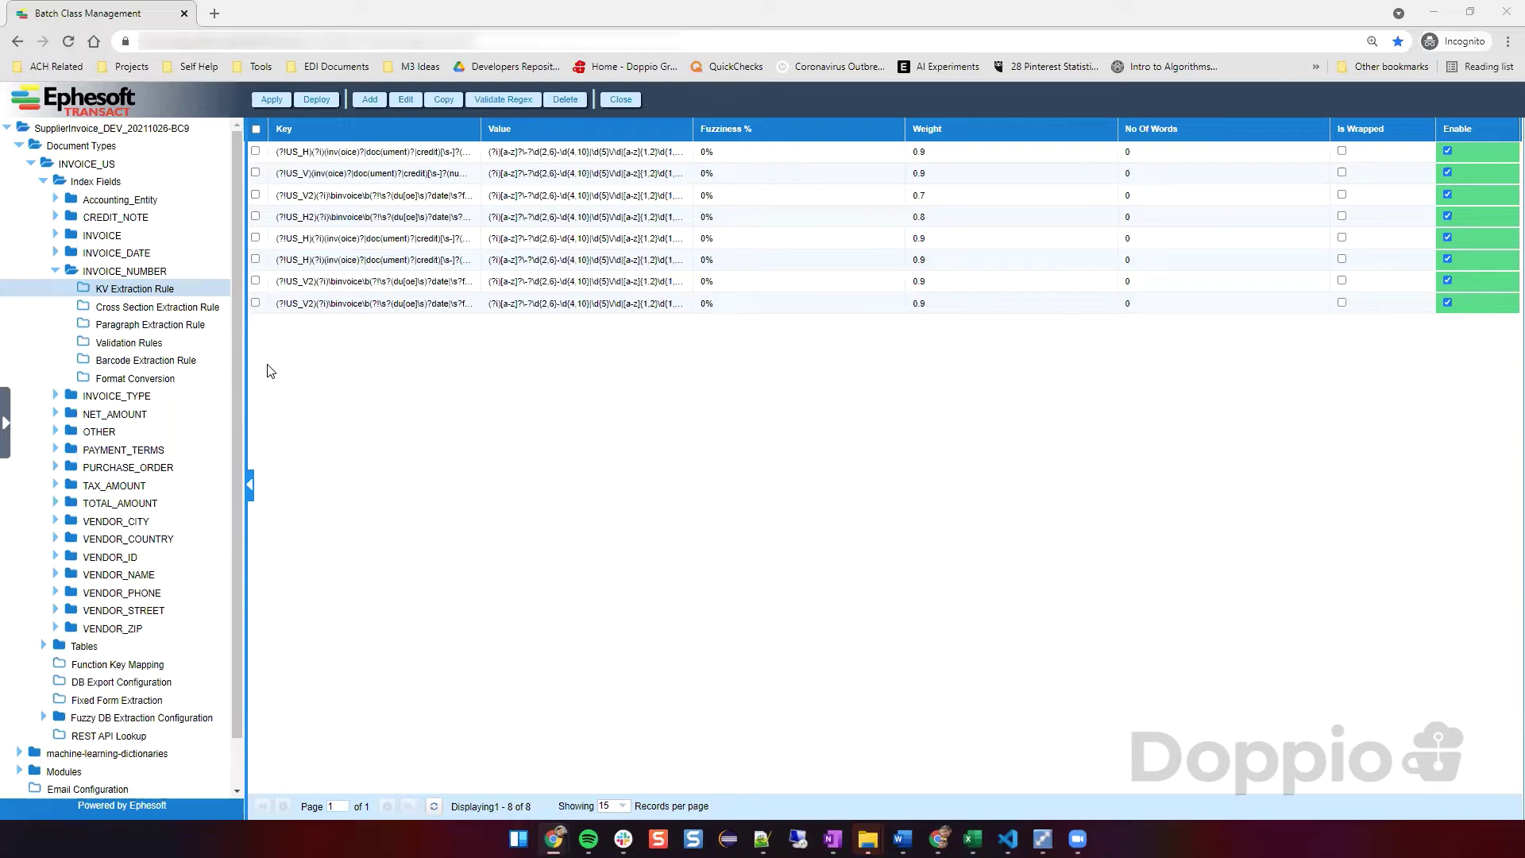
# Go to the Upload Batch page from the navigation panel.
pyautogui.click(6, 423)
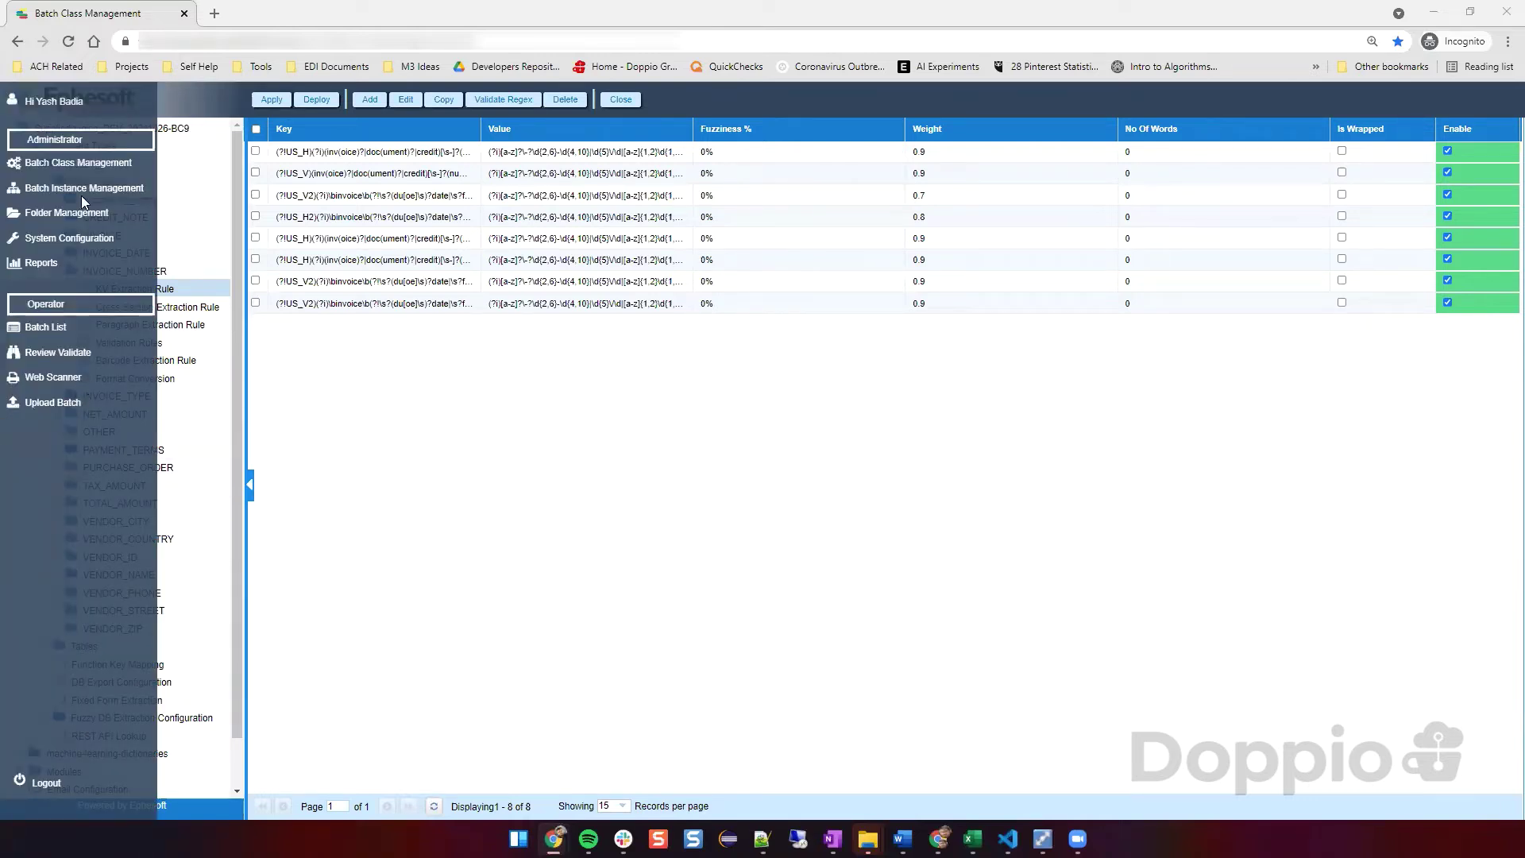
pyautogui.click(63, 411)
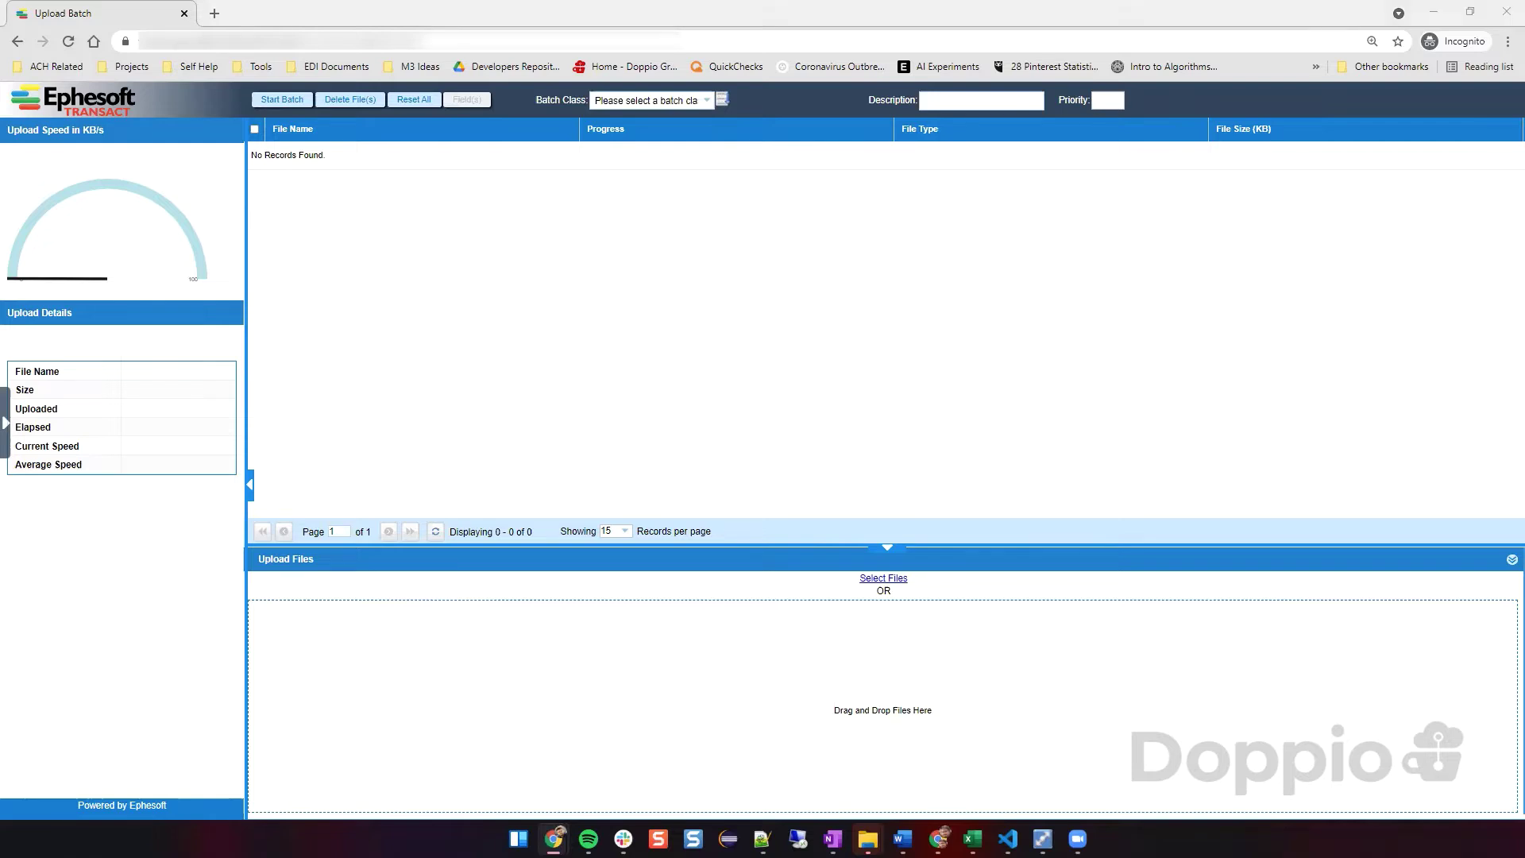
# Upload the two invoice PDFs under batch class BC7 and start the batch.
pyautogui.moveTo(517, 432); pyautogui.dragTo(678, 624)
pyautogui.click(655, 102)
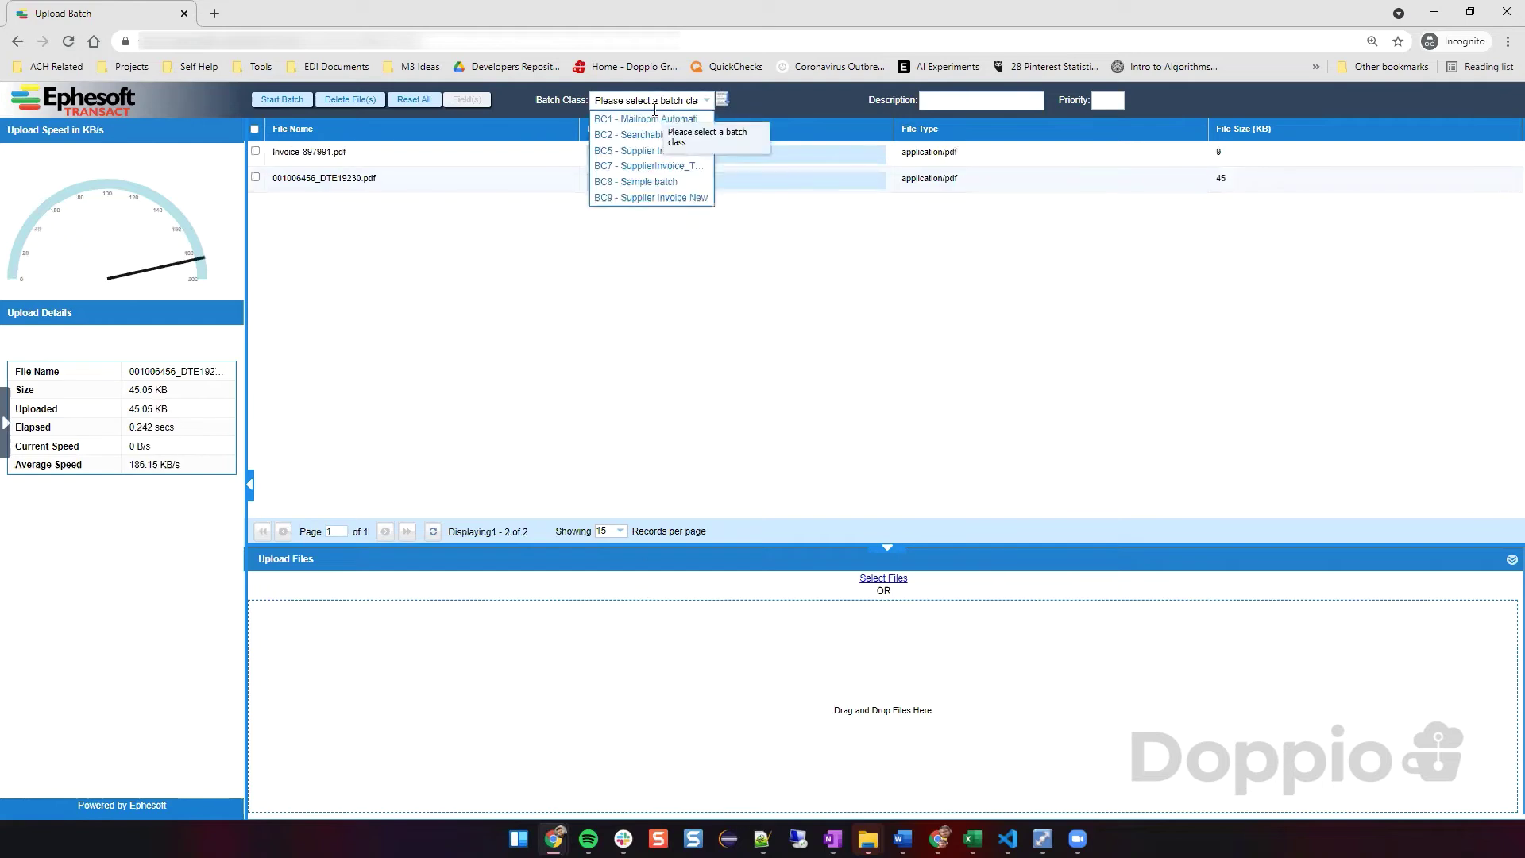
pyautogui.click(643, 169)
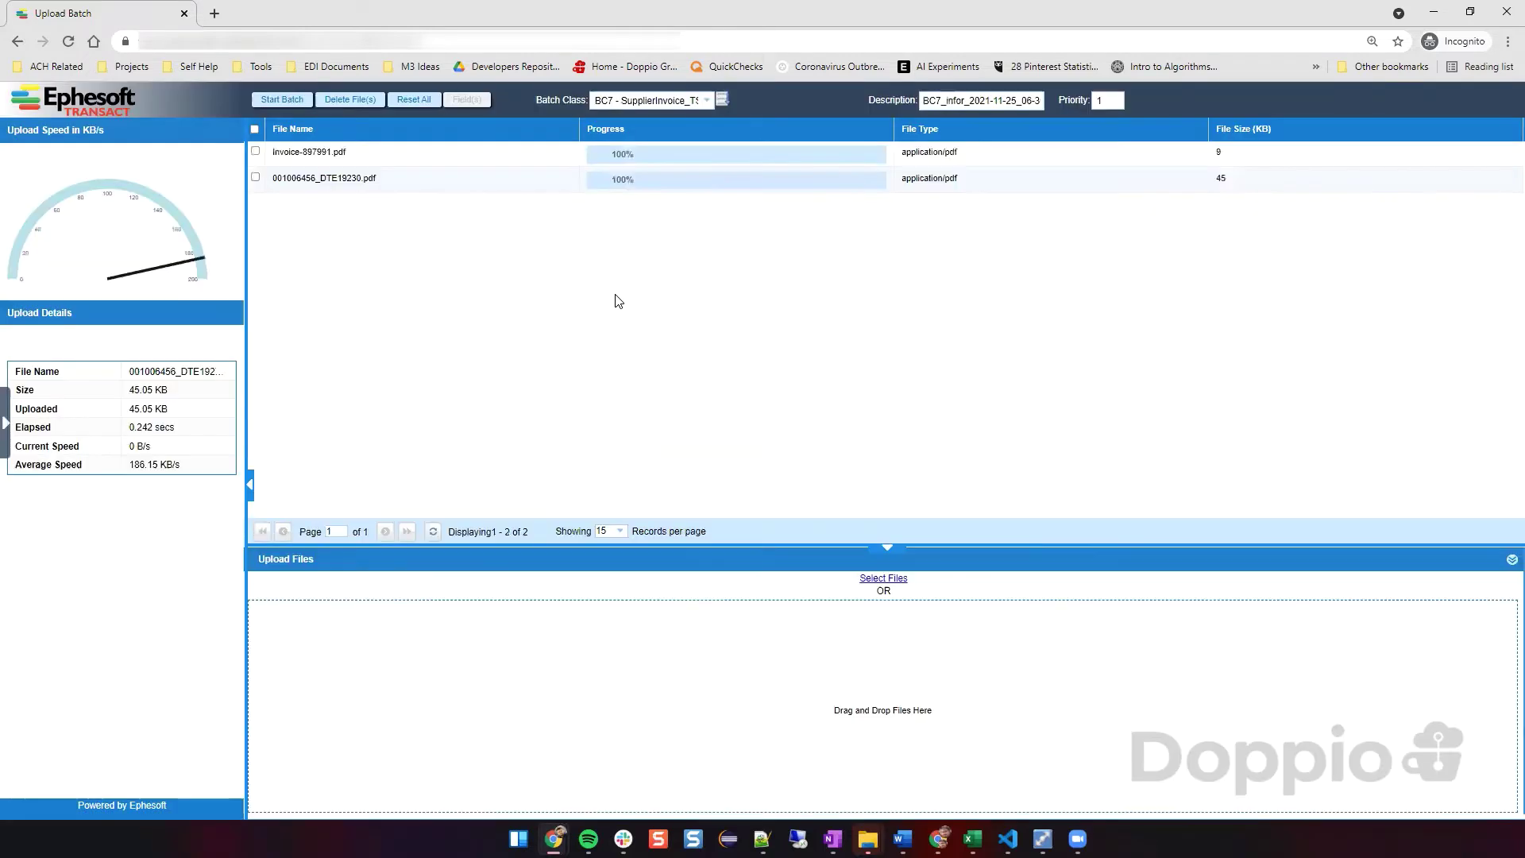
pyautogui.click(276, 102)
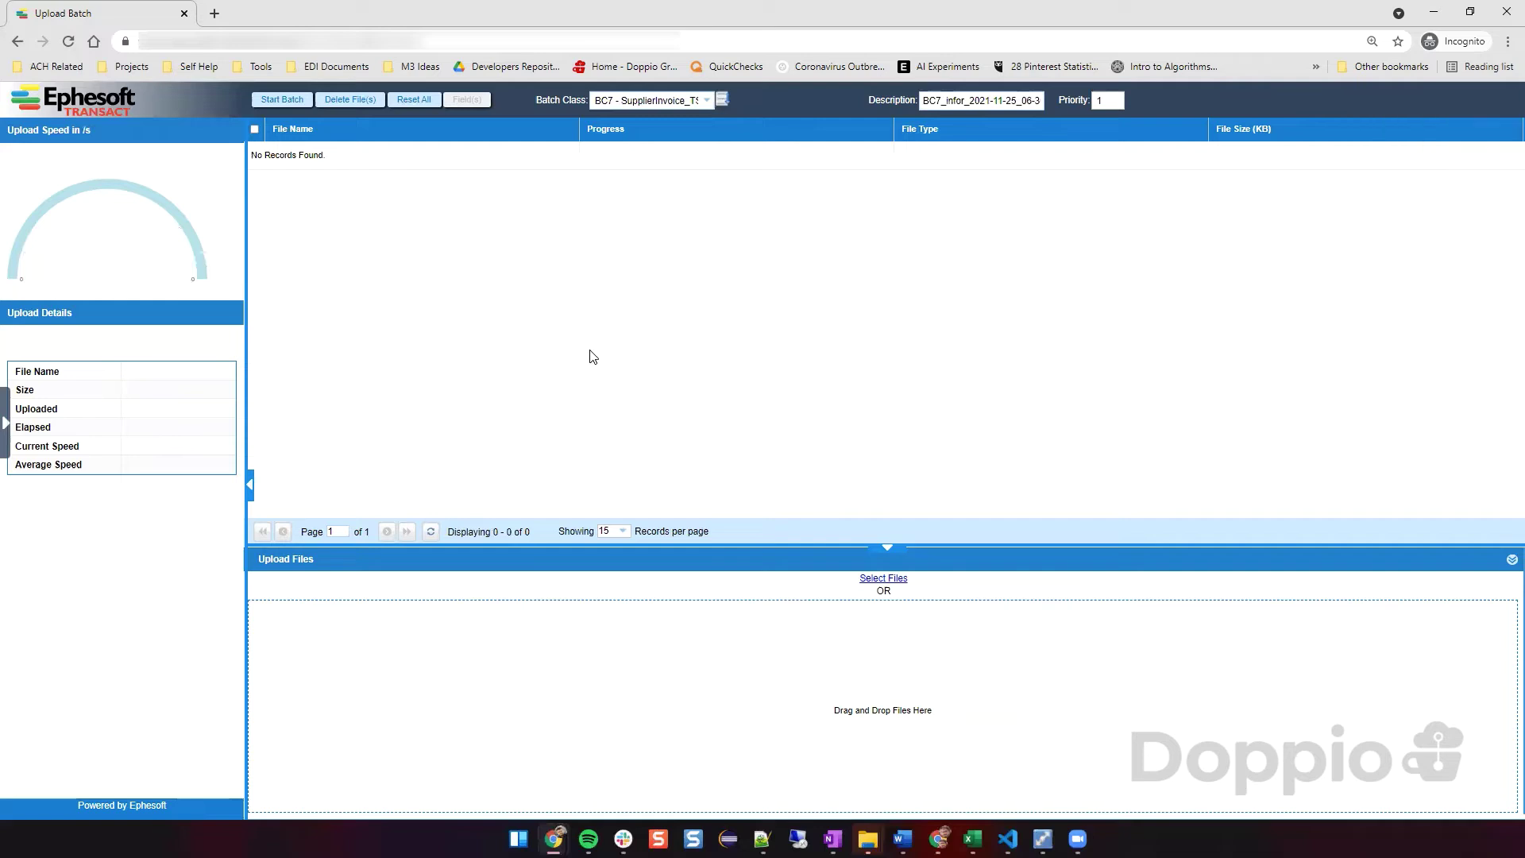
pyautogui.click(6, 423)
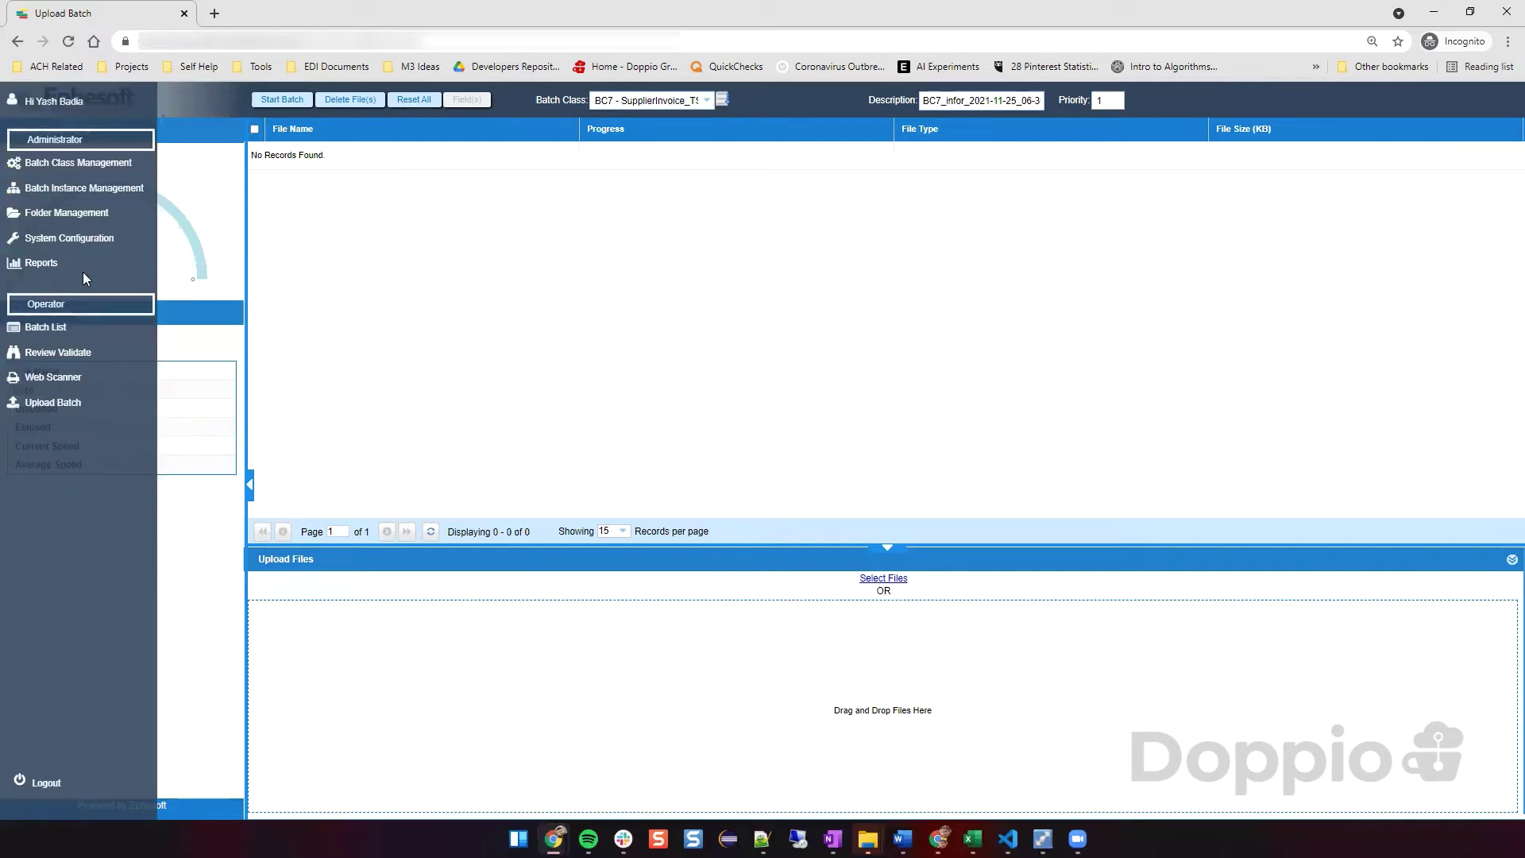
# In Batch Instance Management, set auto-refresh to 20 seconds and reload to show BIA7.
pyautogui.click(68, 196)
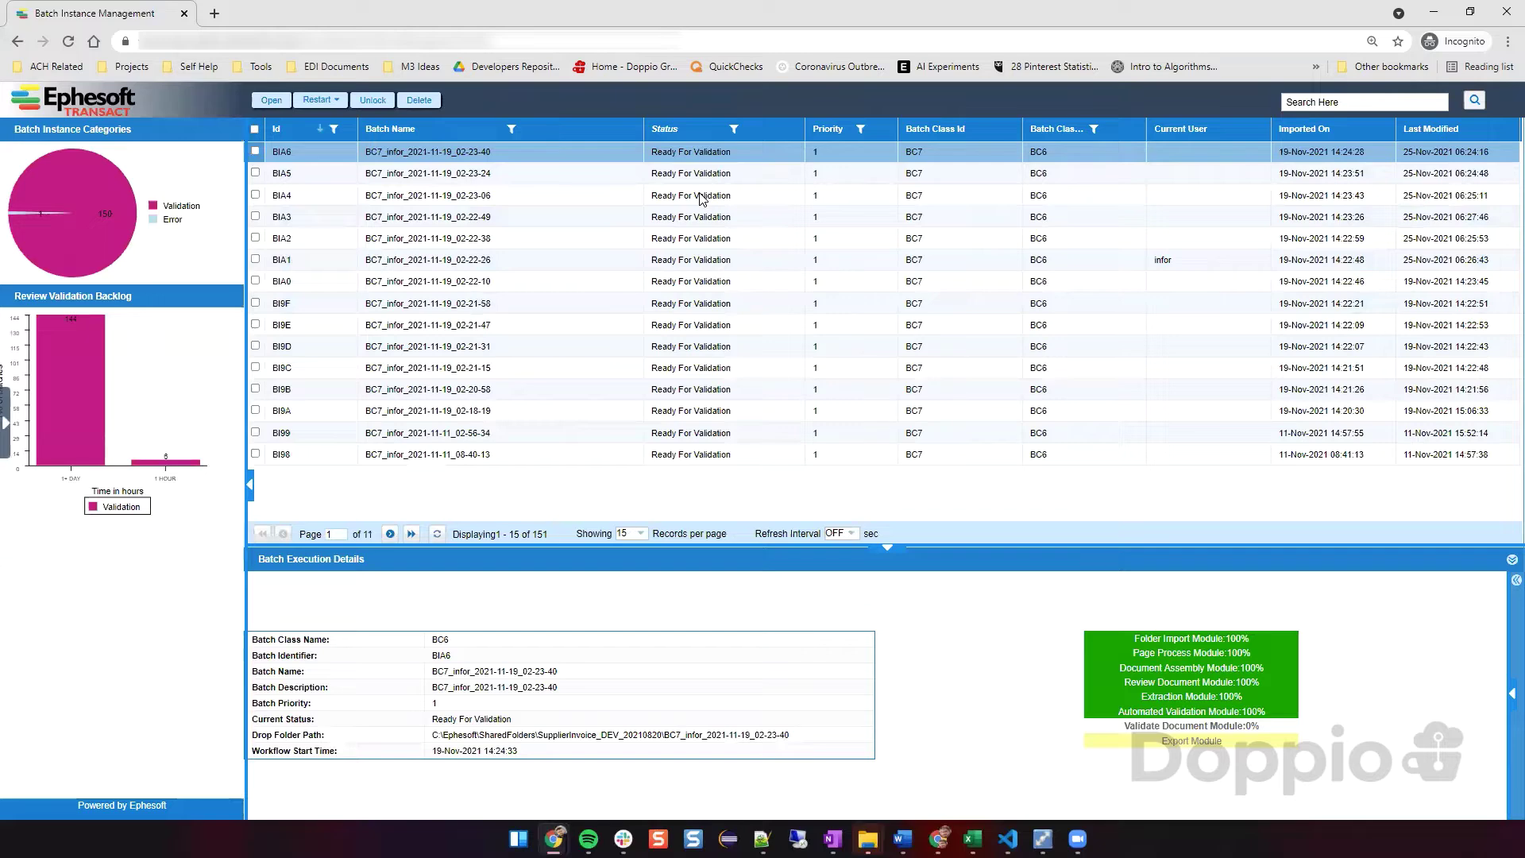
pyautogui.click(438, 536)
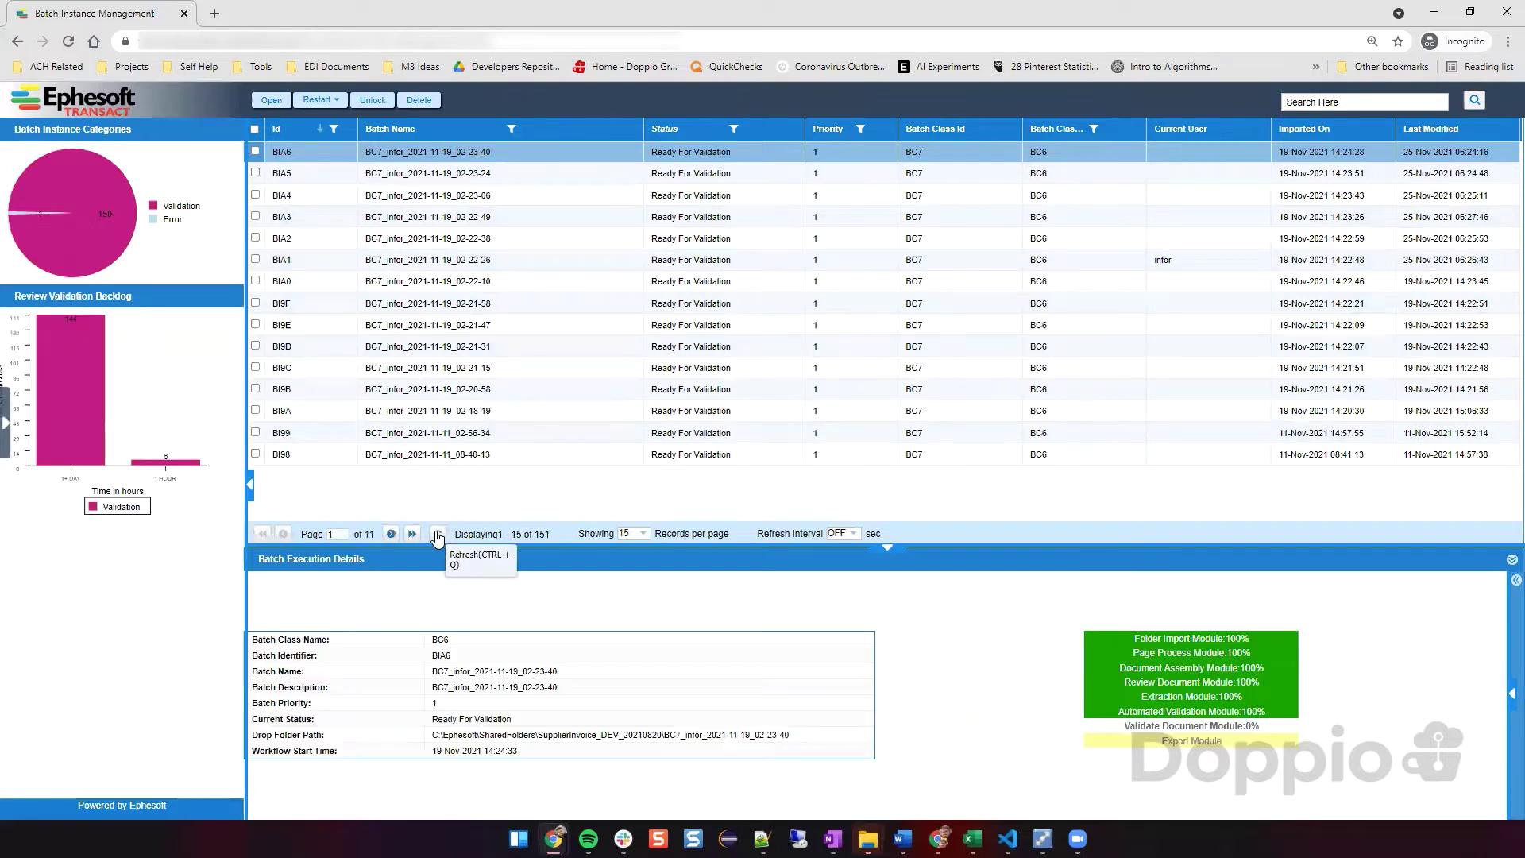
pyautogui.click(839, 533)
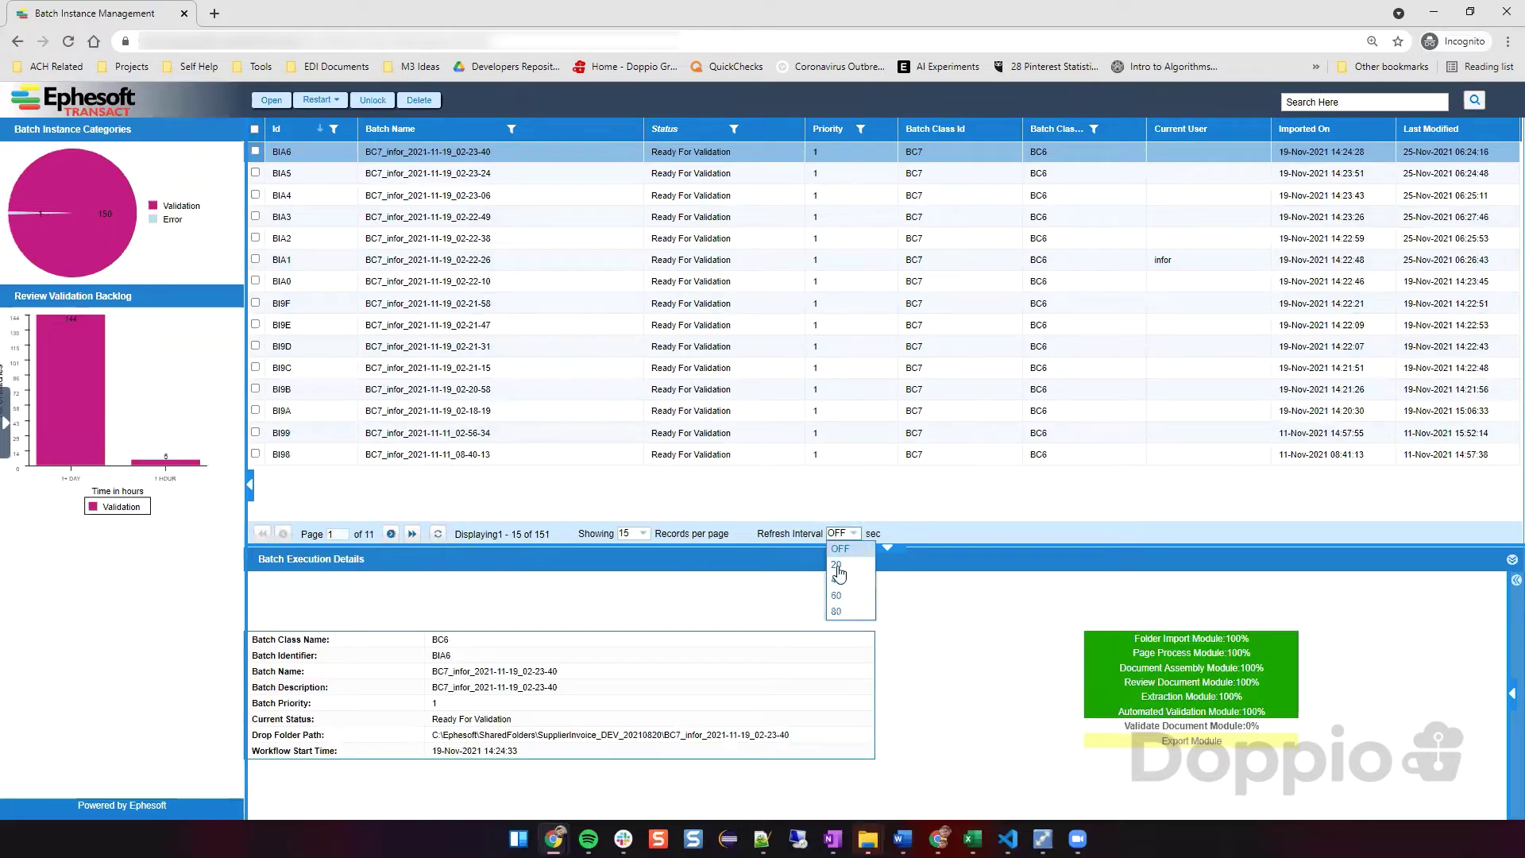
pyautogui.click(838, 565)
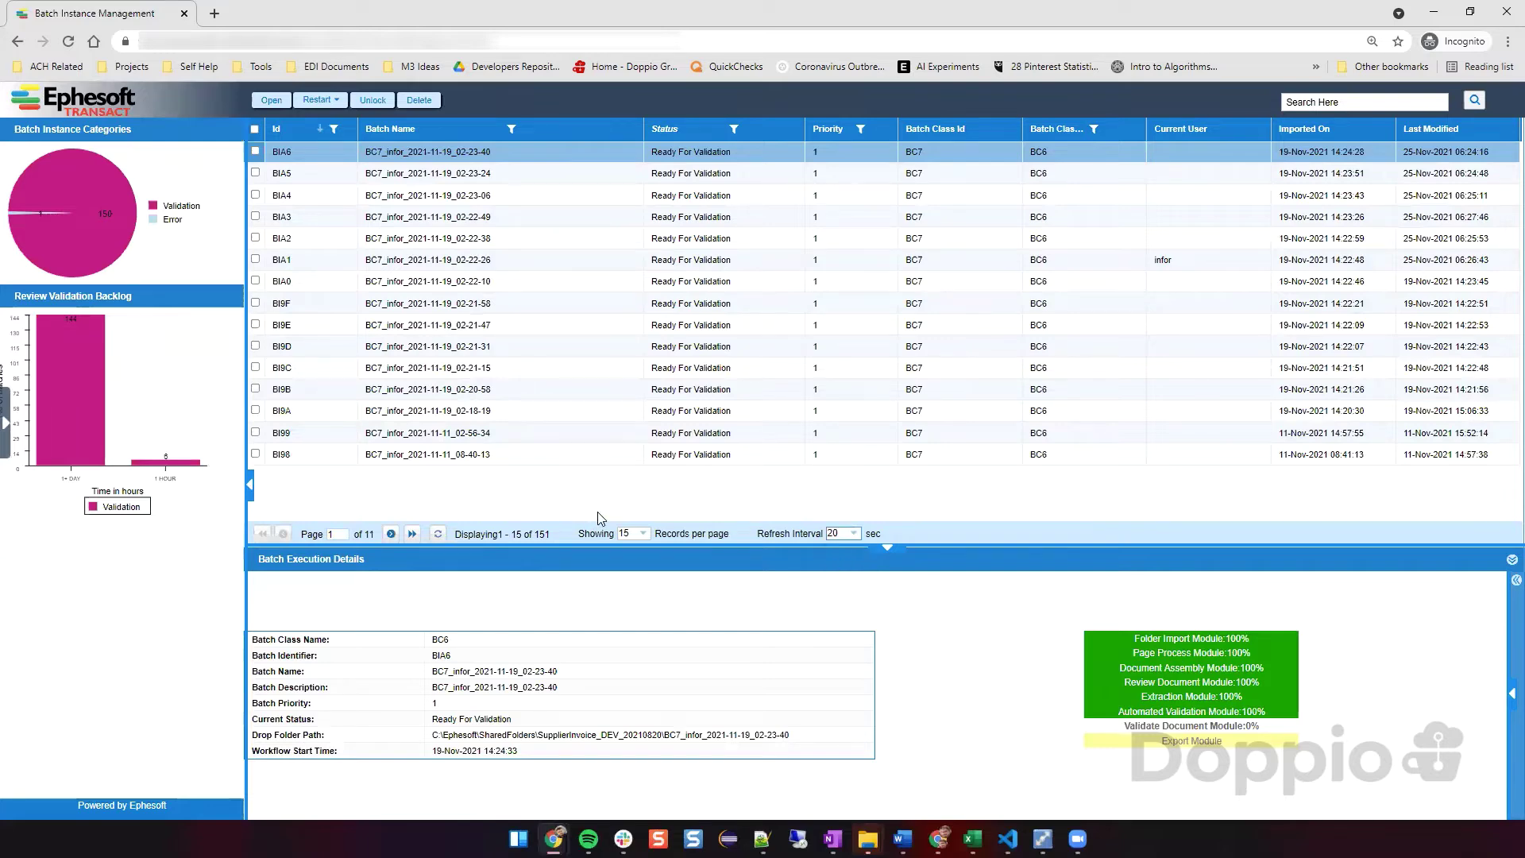
pyautogui.click(438, 536)
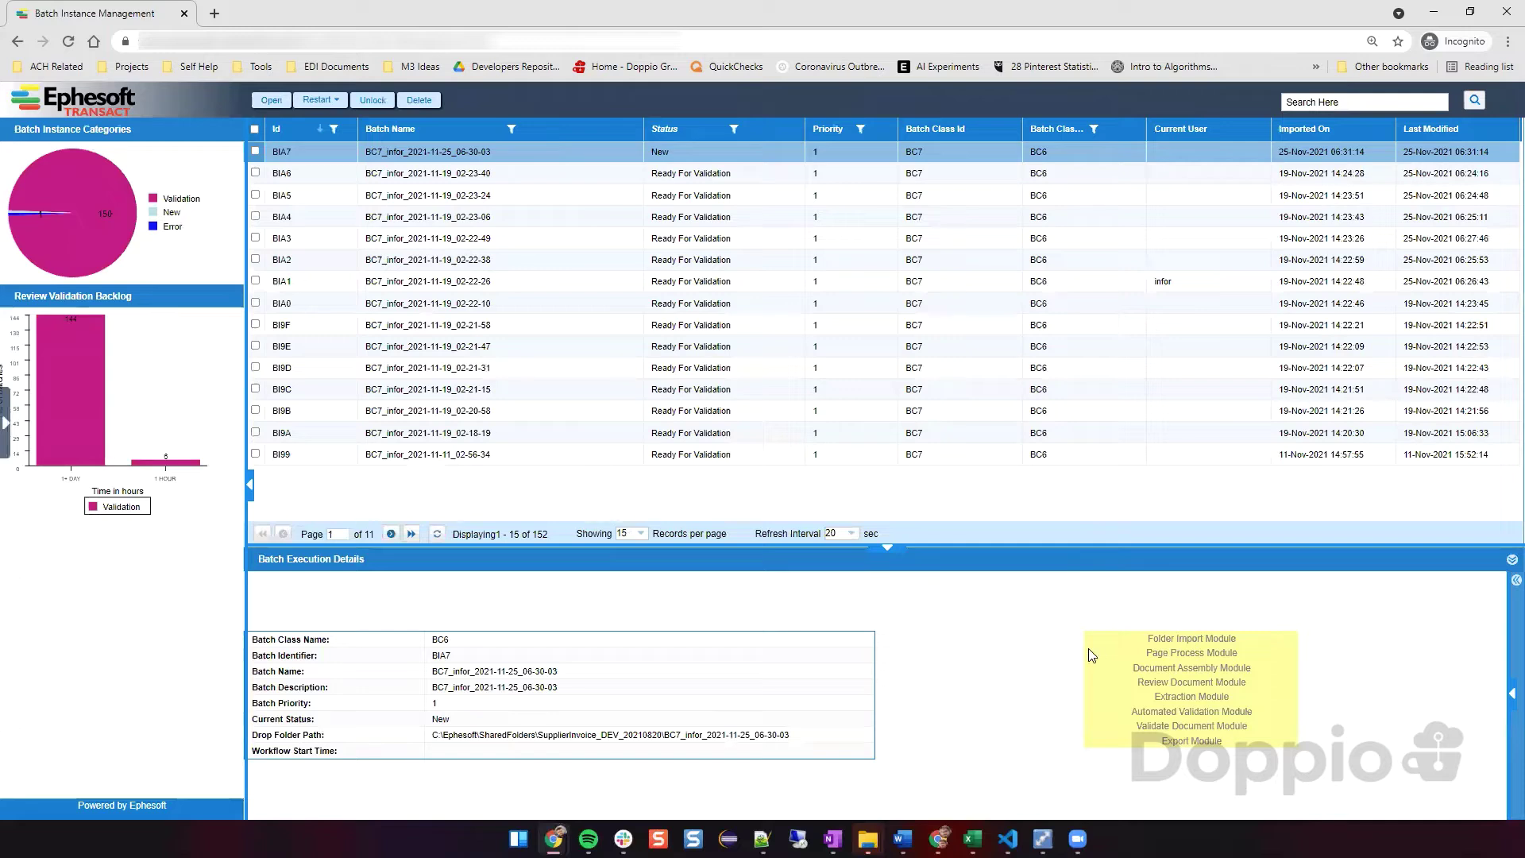
# Refresh the batch list repeatedly until BIA7 completes Automated Validation at 100%.
pyautogui.moveTo(1164, 637)
pyautogui.moveTo(1164, 707)
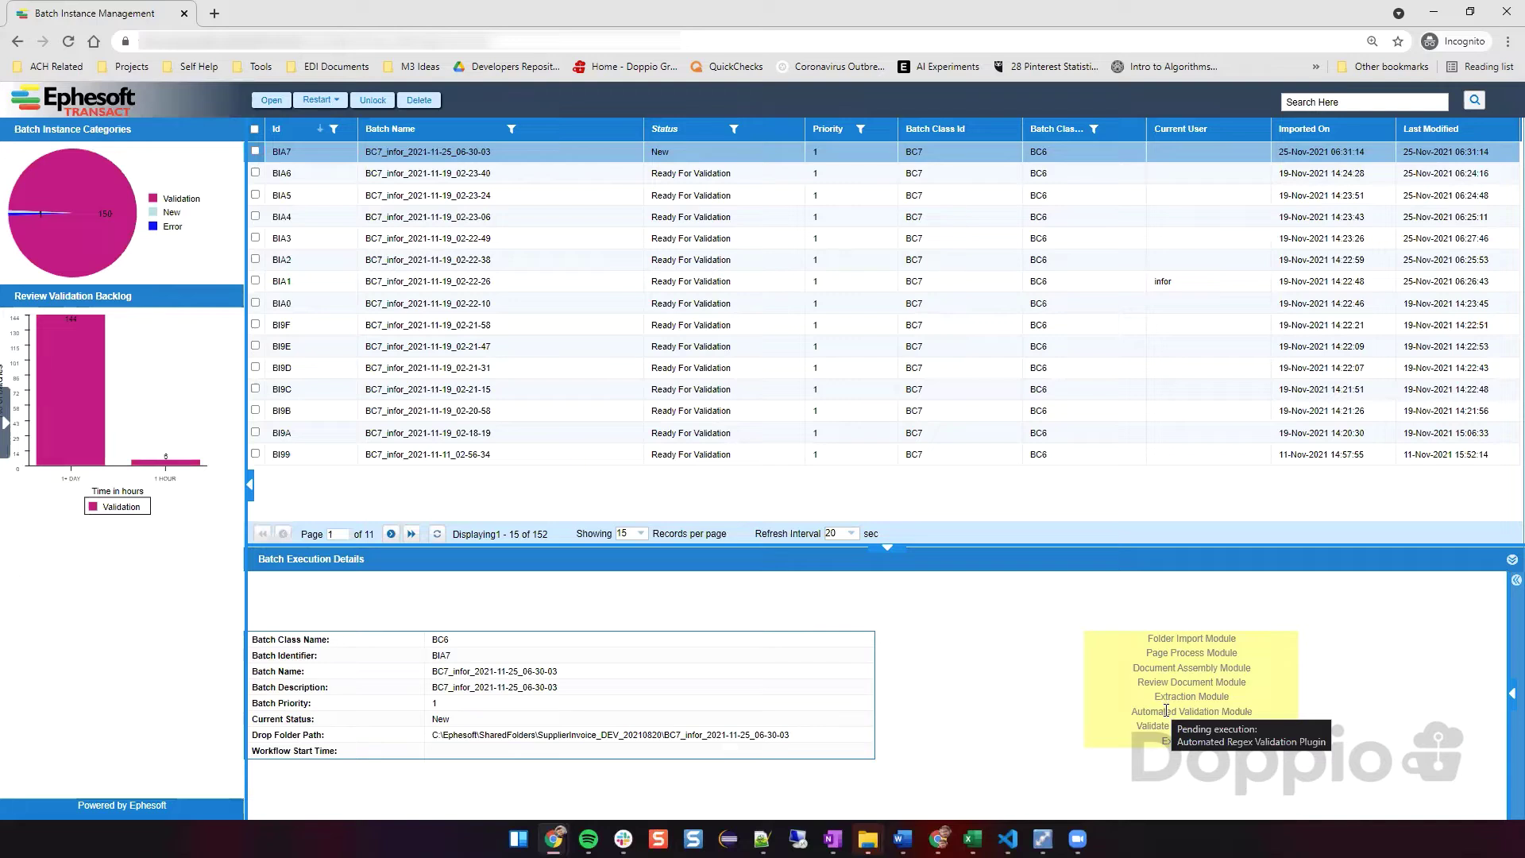
pyautogui.click(438, 537)
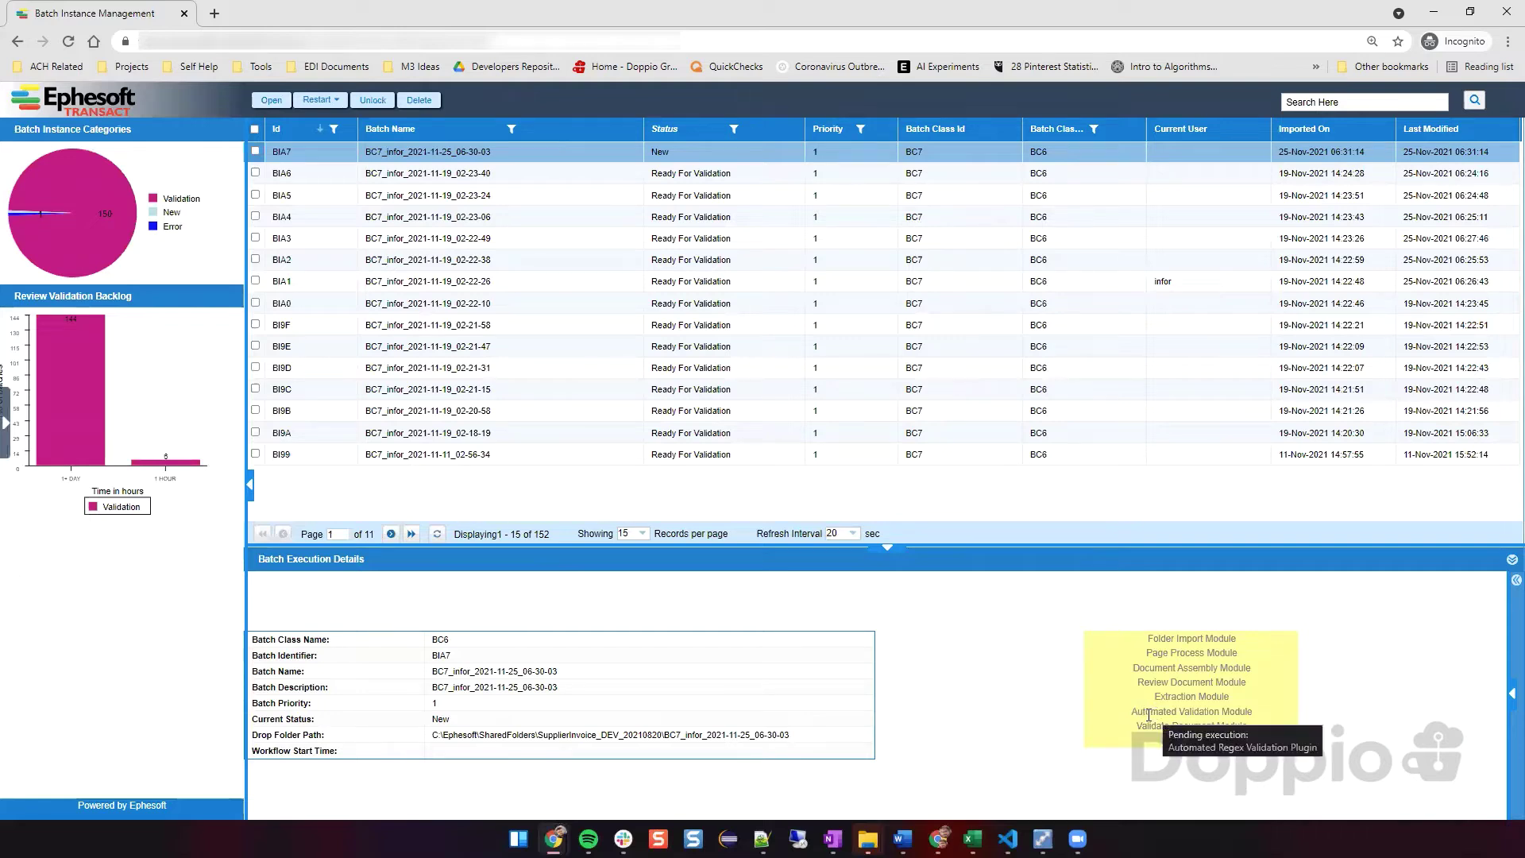
pyautogui.click(437, 535)
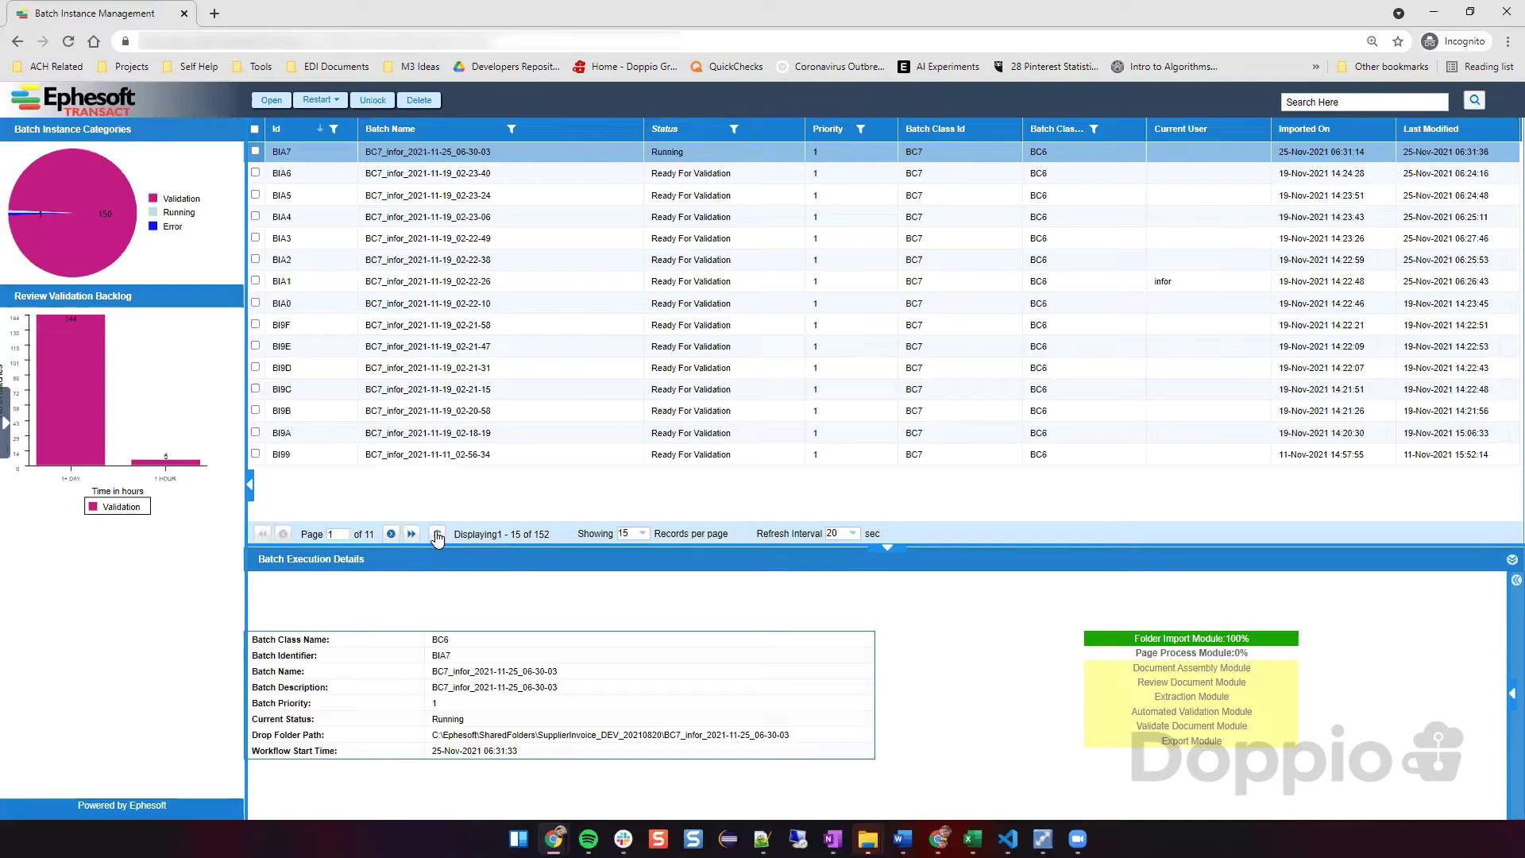
pyautogui.click(436, 536)
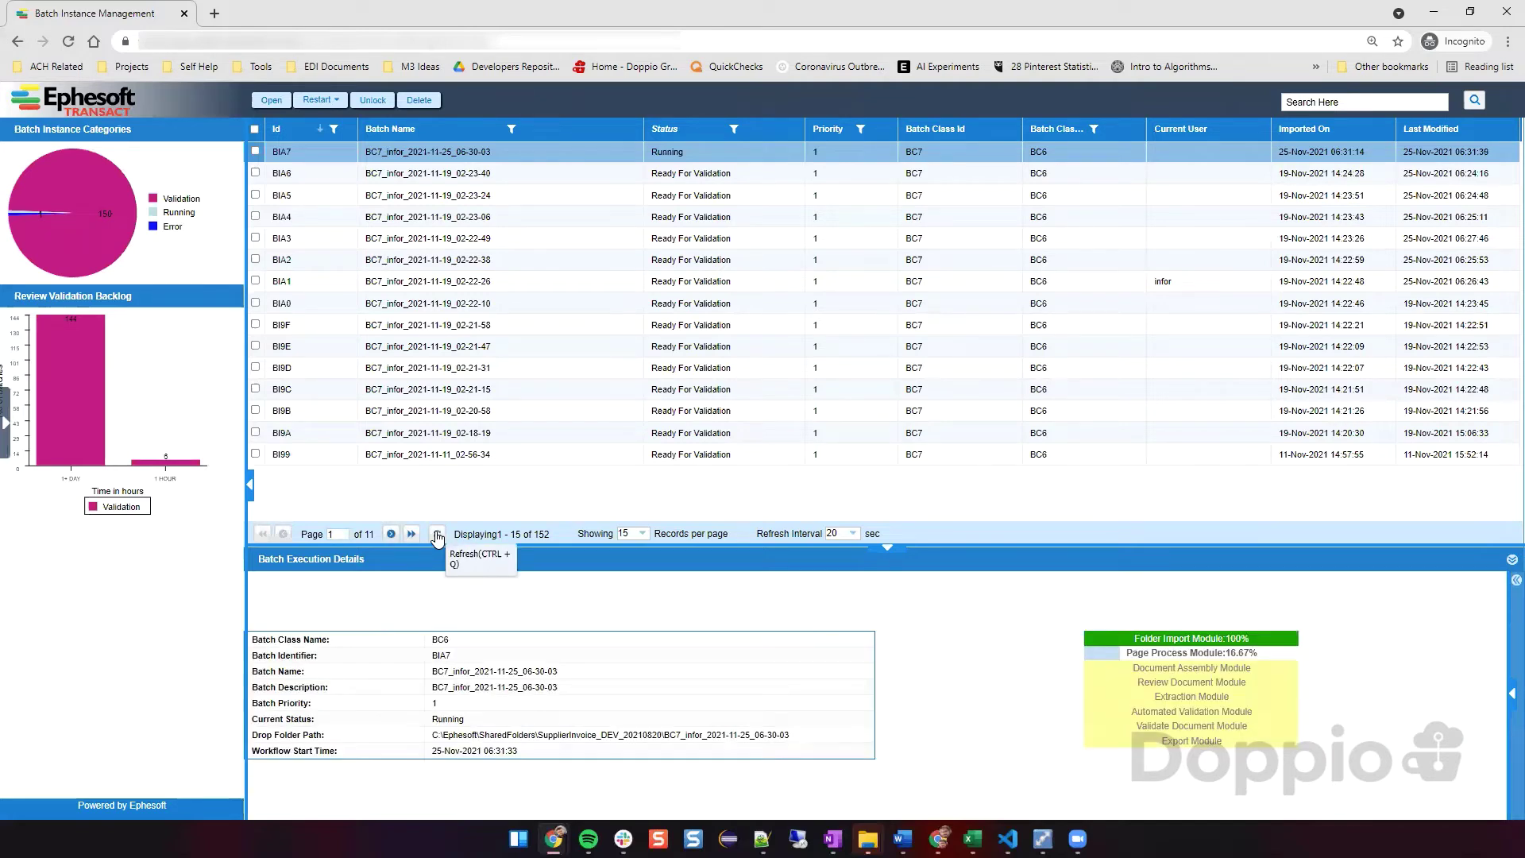
pyautogui.click(437, 535)
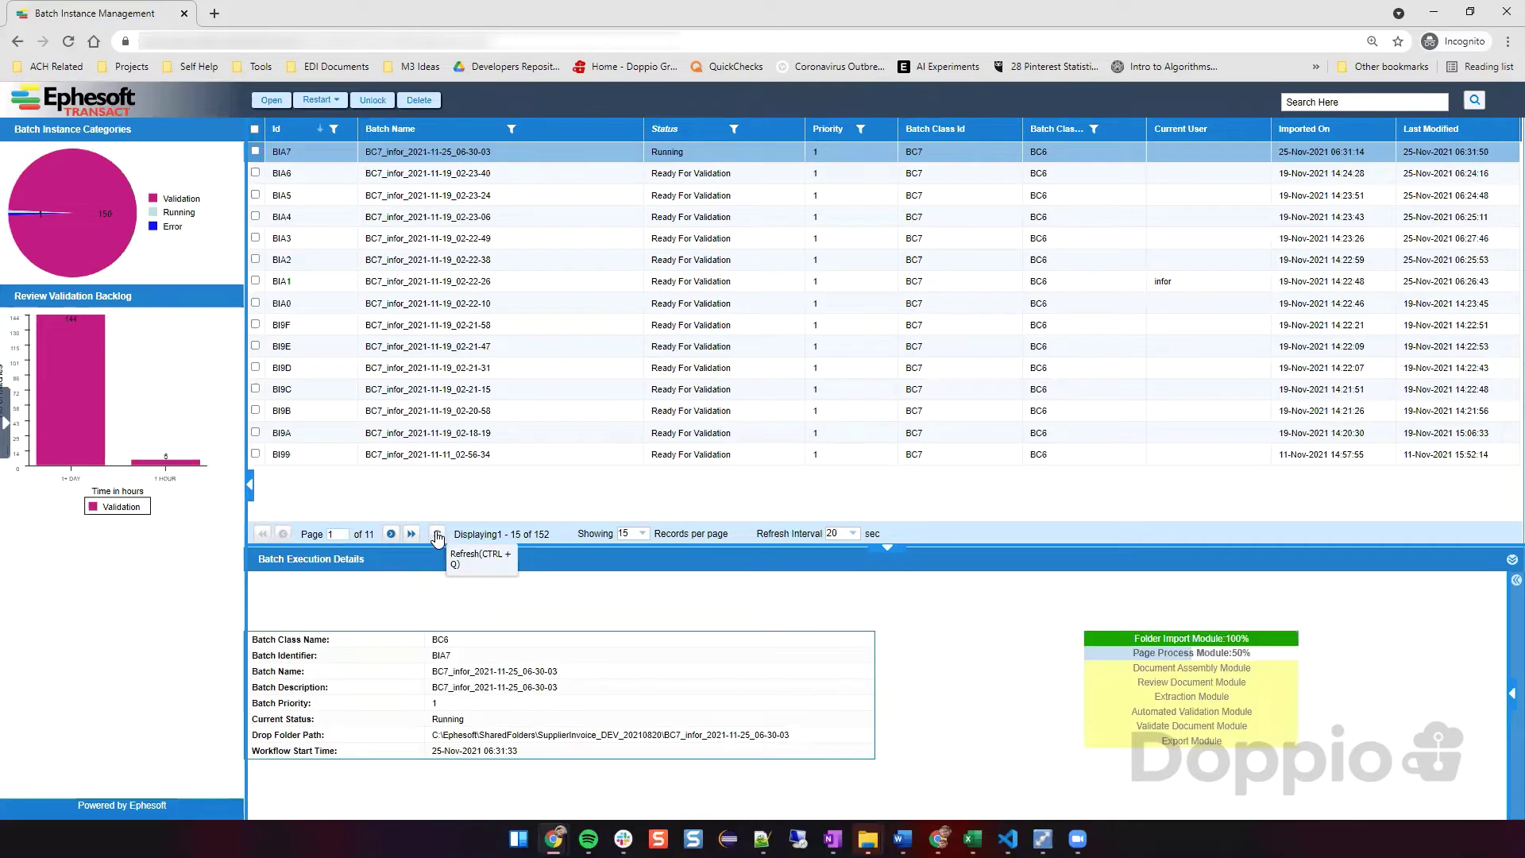
pyautogui.click(437, 536)
pyautogui.click(437, 535)
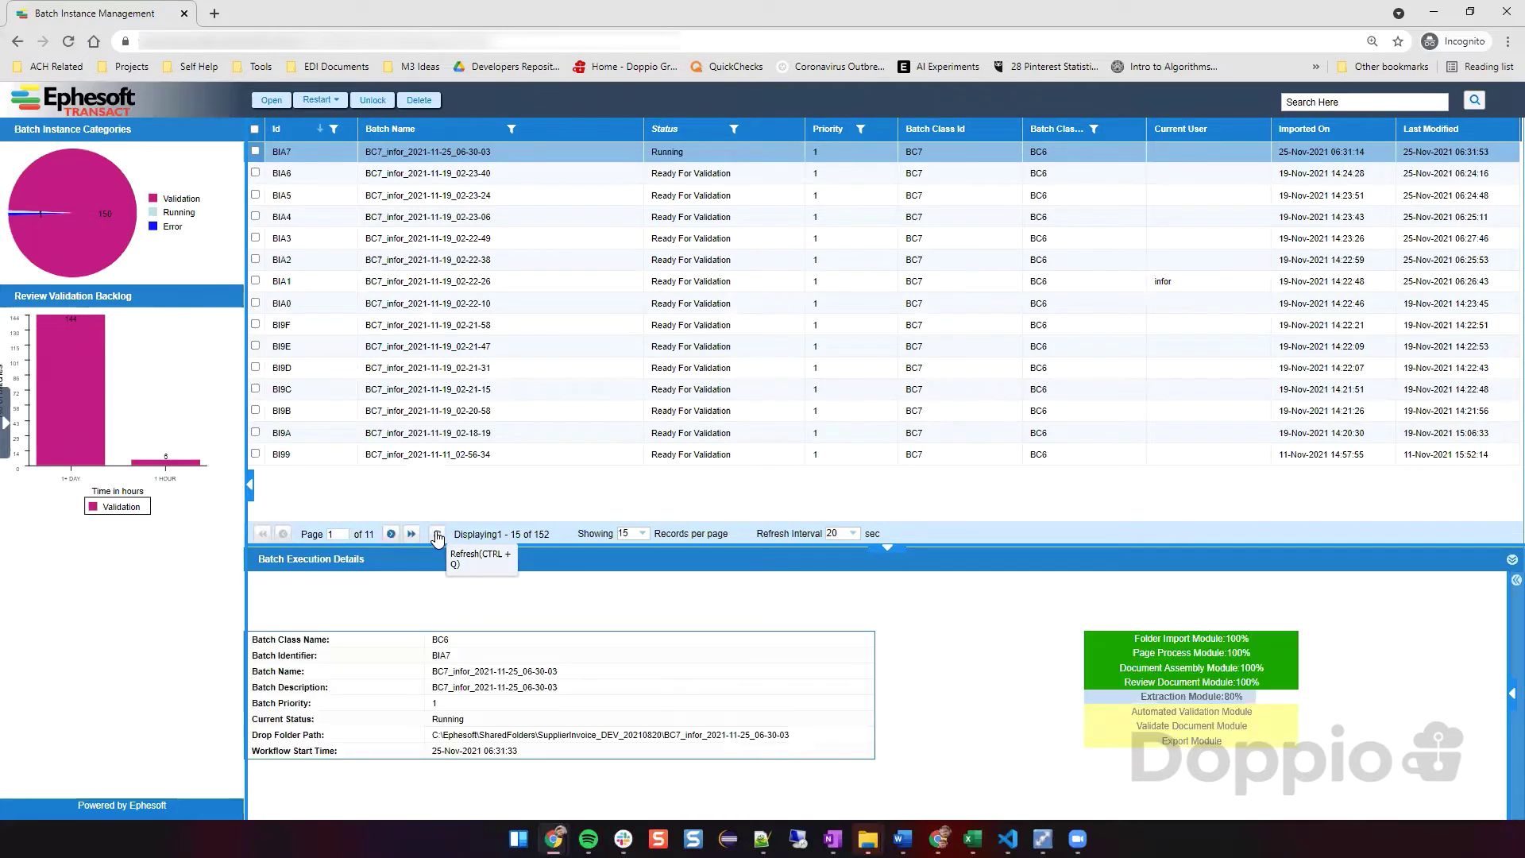
pyautogui.click(437, 535)
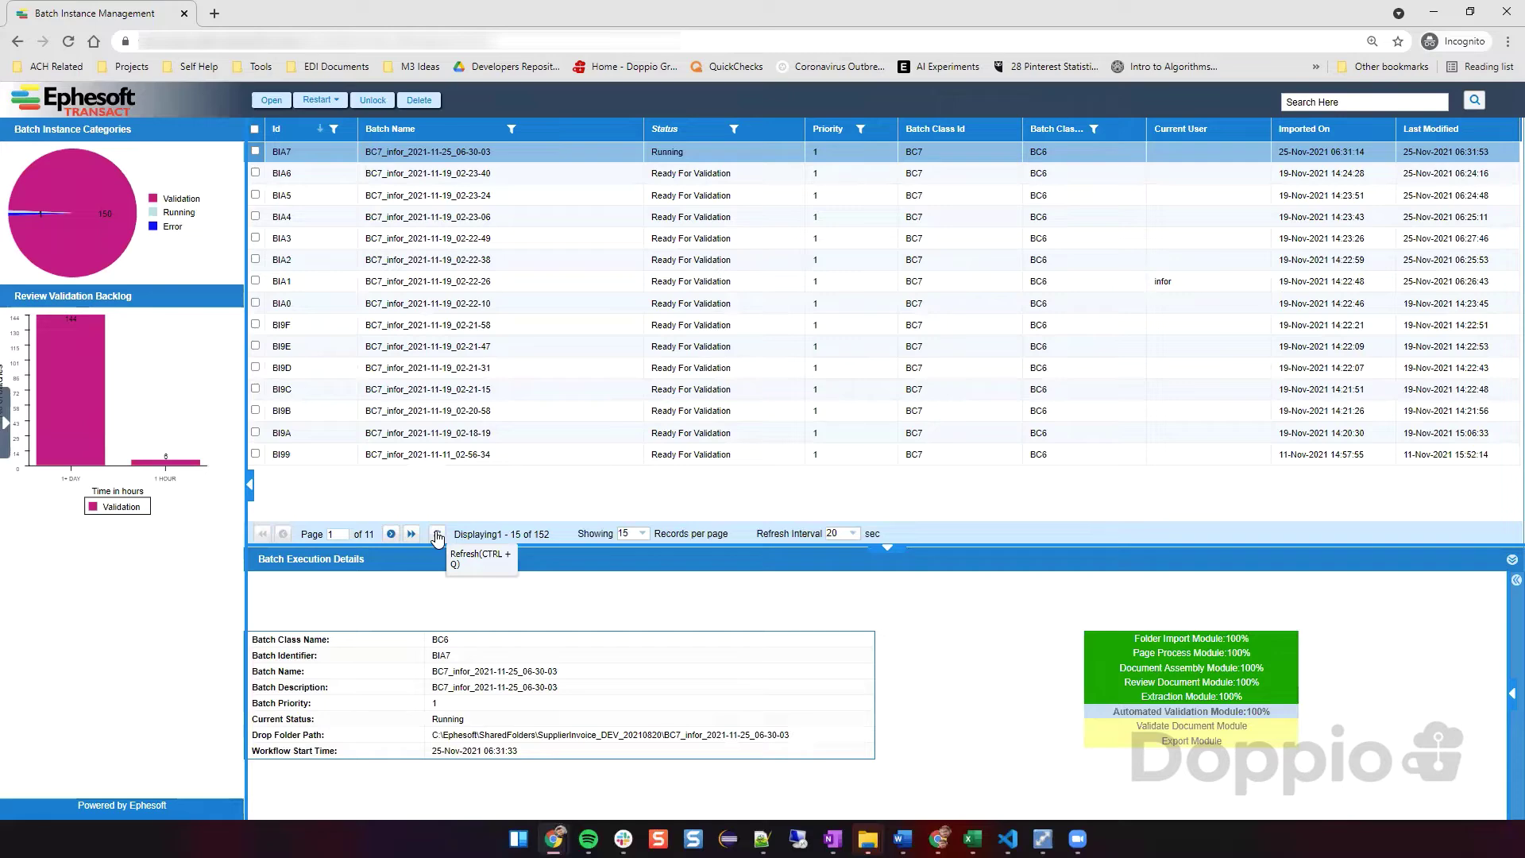
pyautogui.click(437, 535)
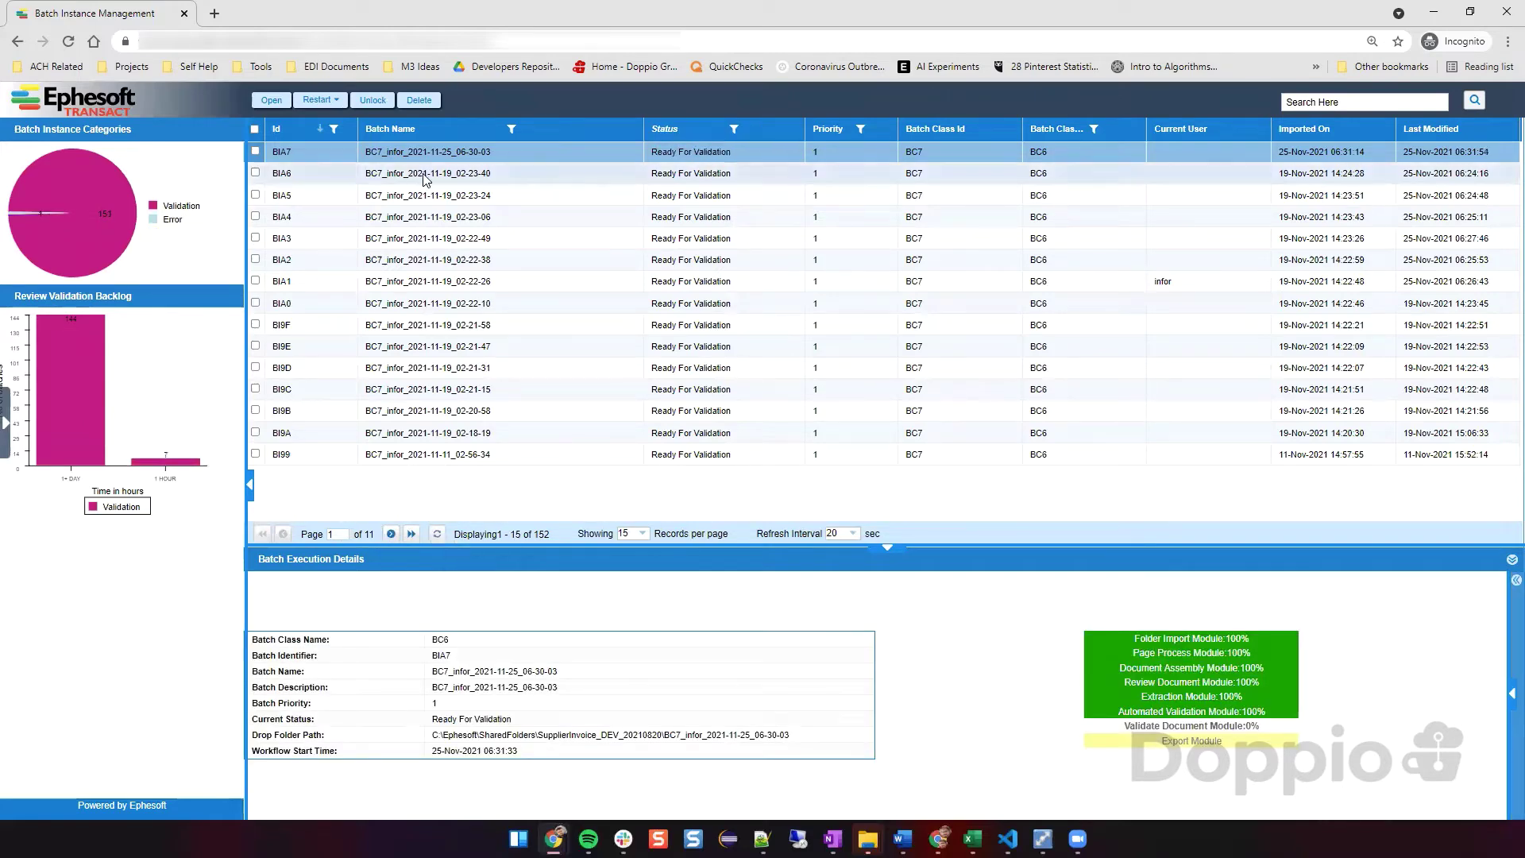
# Open batch BIA7 for validation and confirm the move to its detail screen.
pyautogui.click(255, 151)
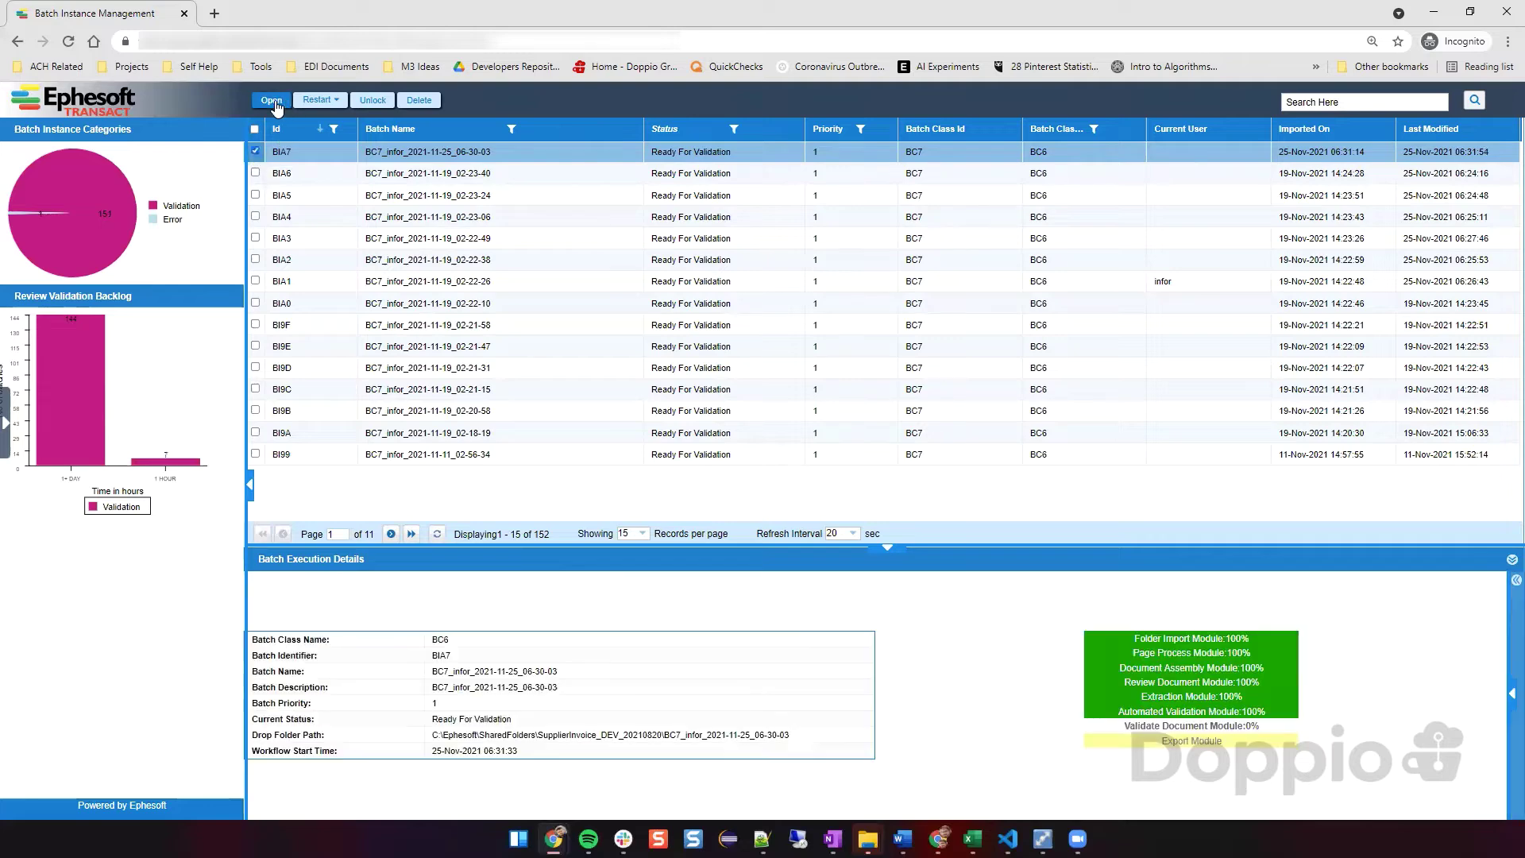
pyautogui.click(271, 100)
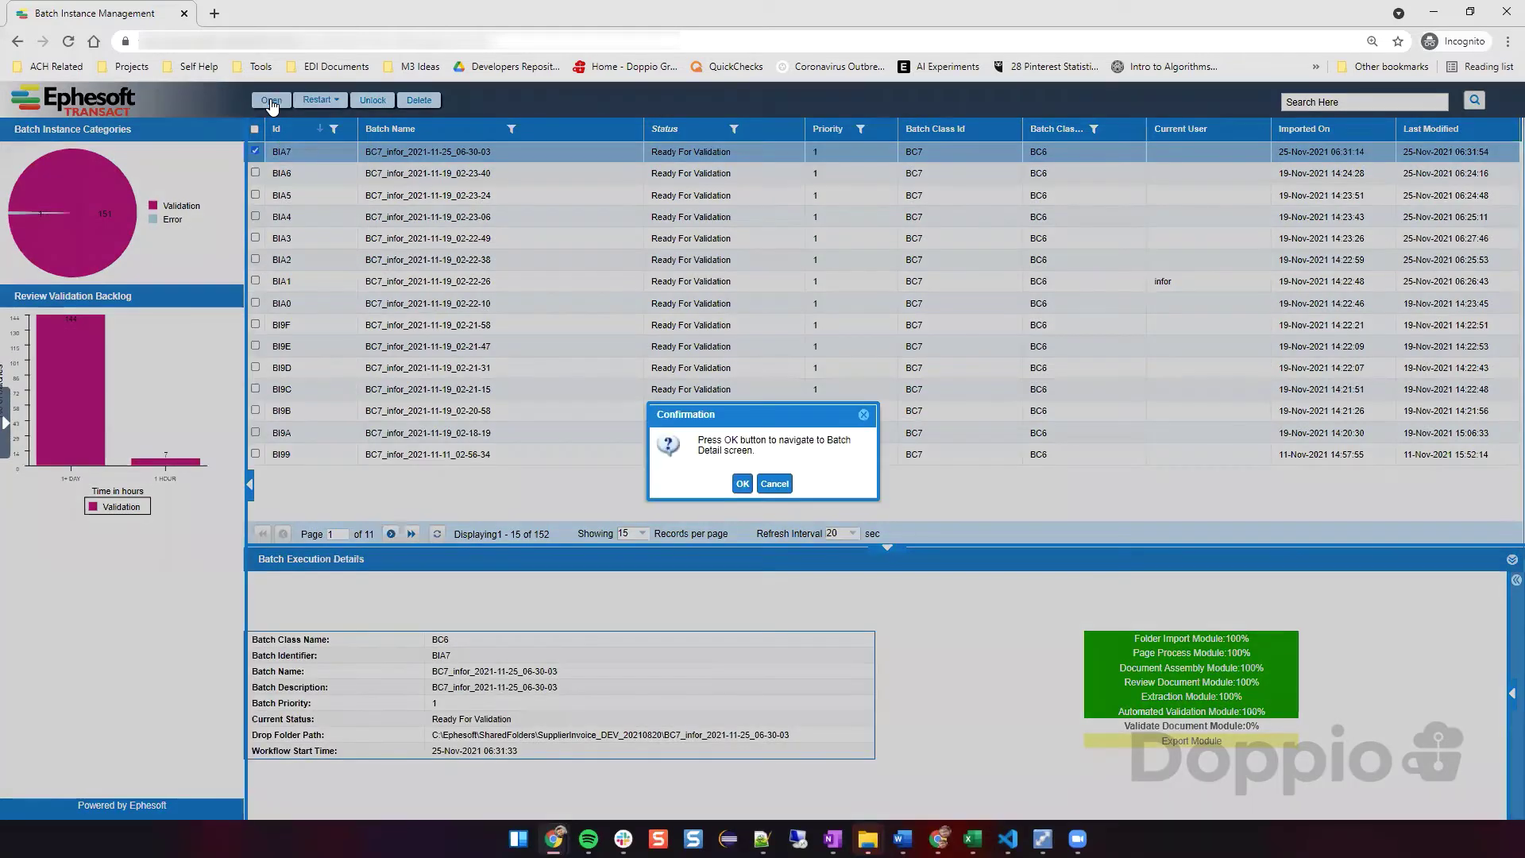
pyautogui.click(742, 484)
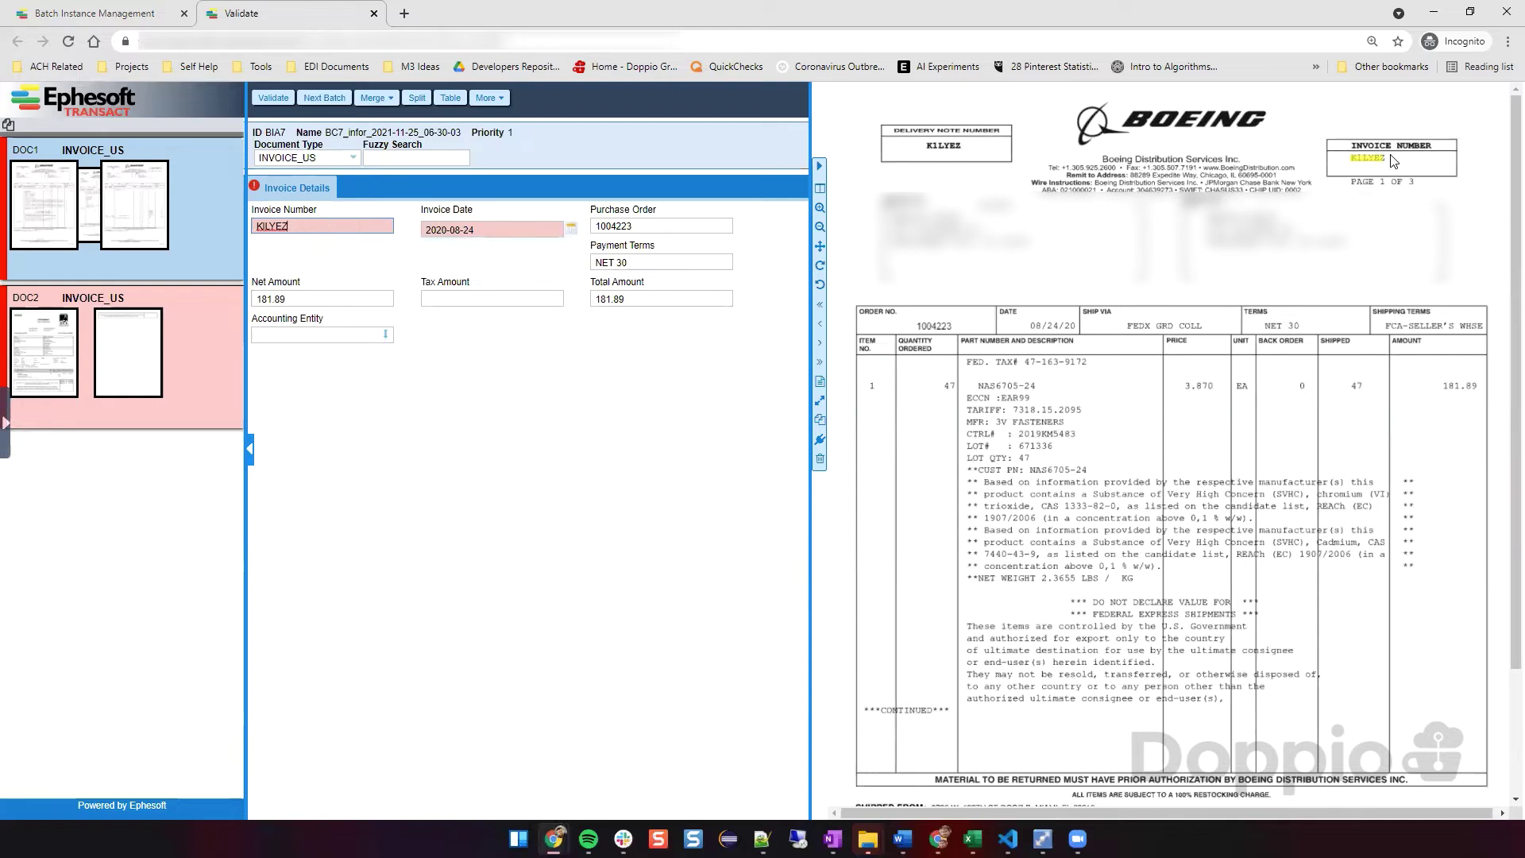
# Check Invoice Date, Purchase Order, Payment Terms, Net Amount, Tax Amount and Accounting Entity against the invoice.
pyautogui.click(474, 229)
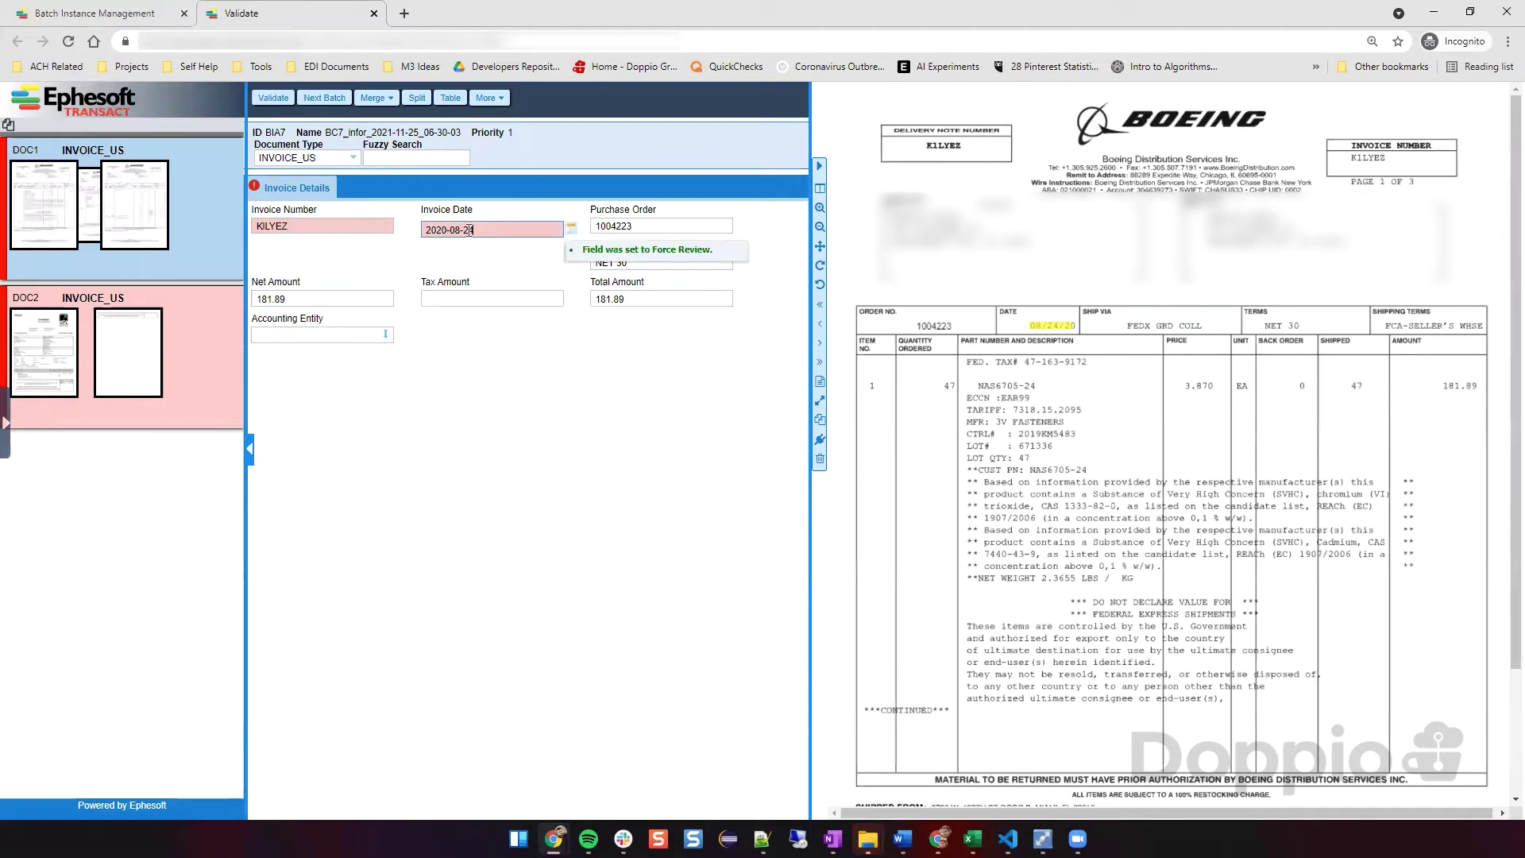
pyautogui.click(616, 225)
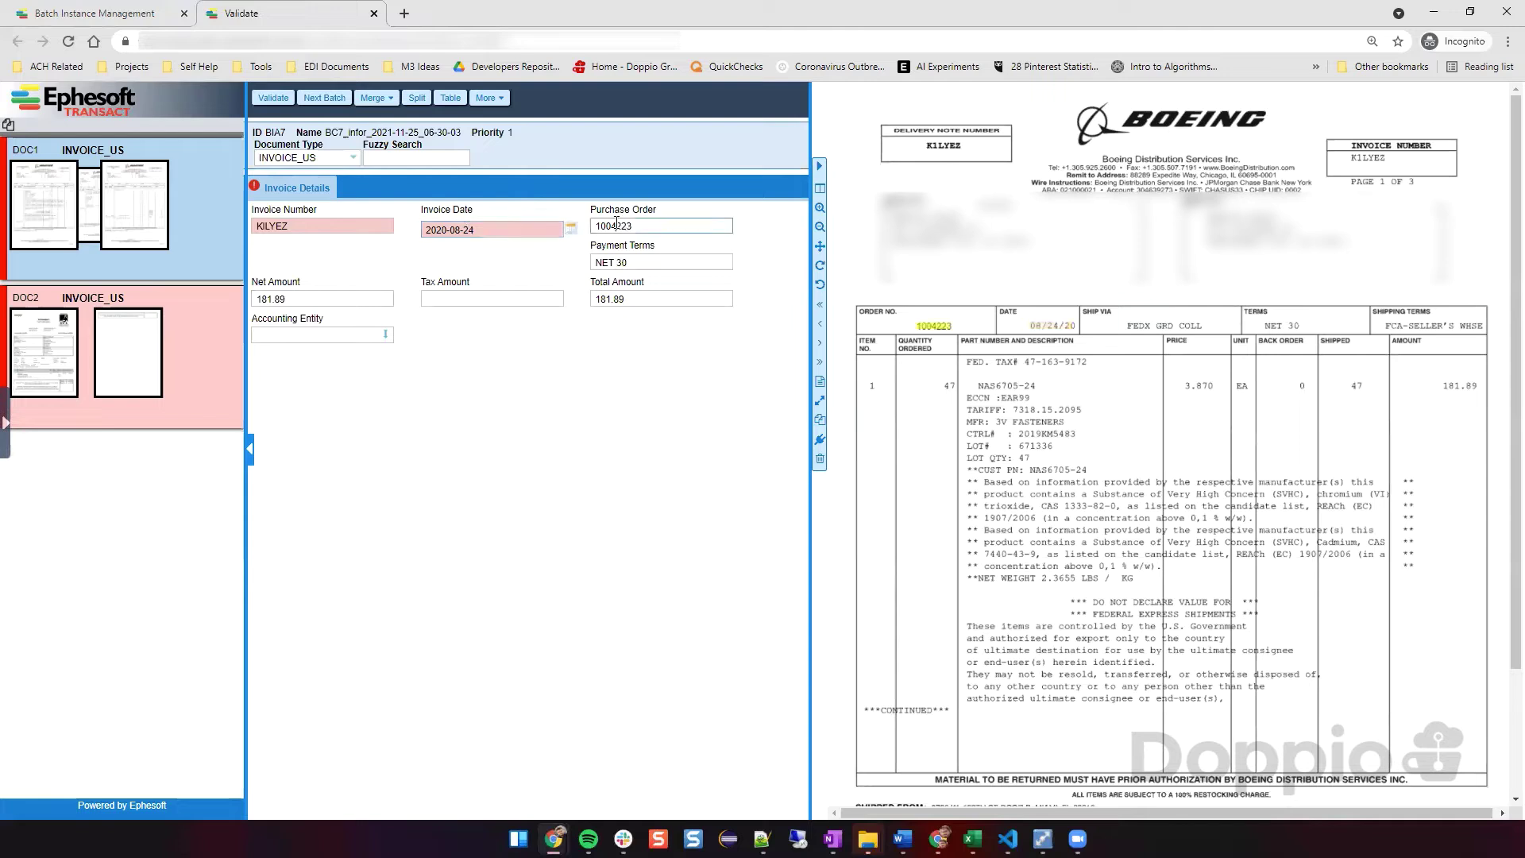
pyautogui.click(617, 262)
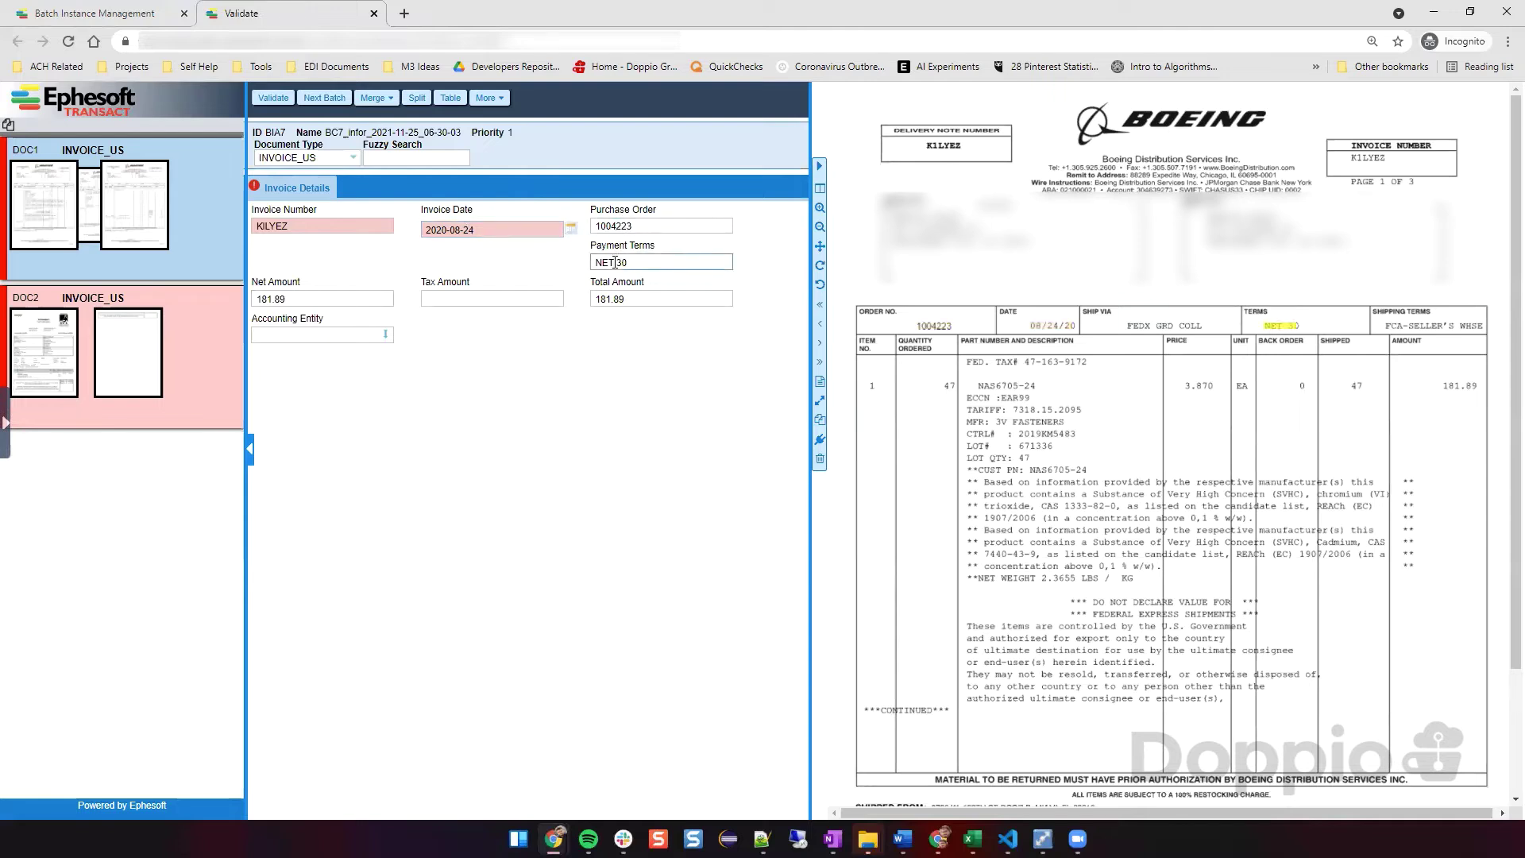
pyautogui.click(300, 299)
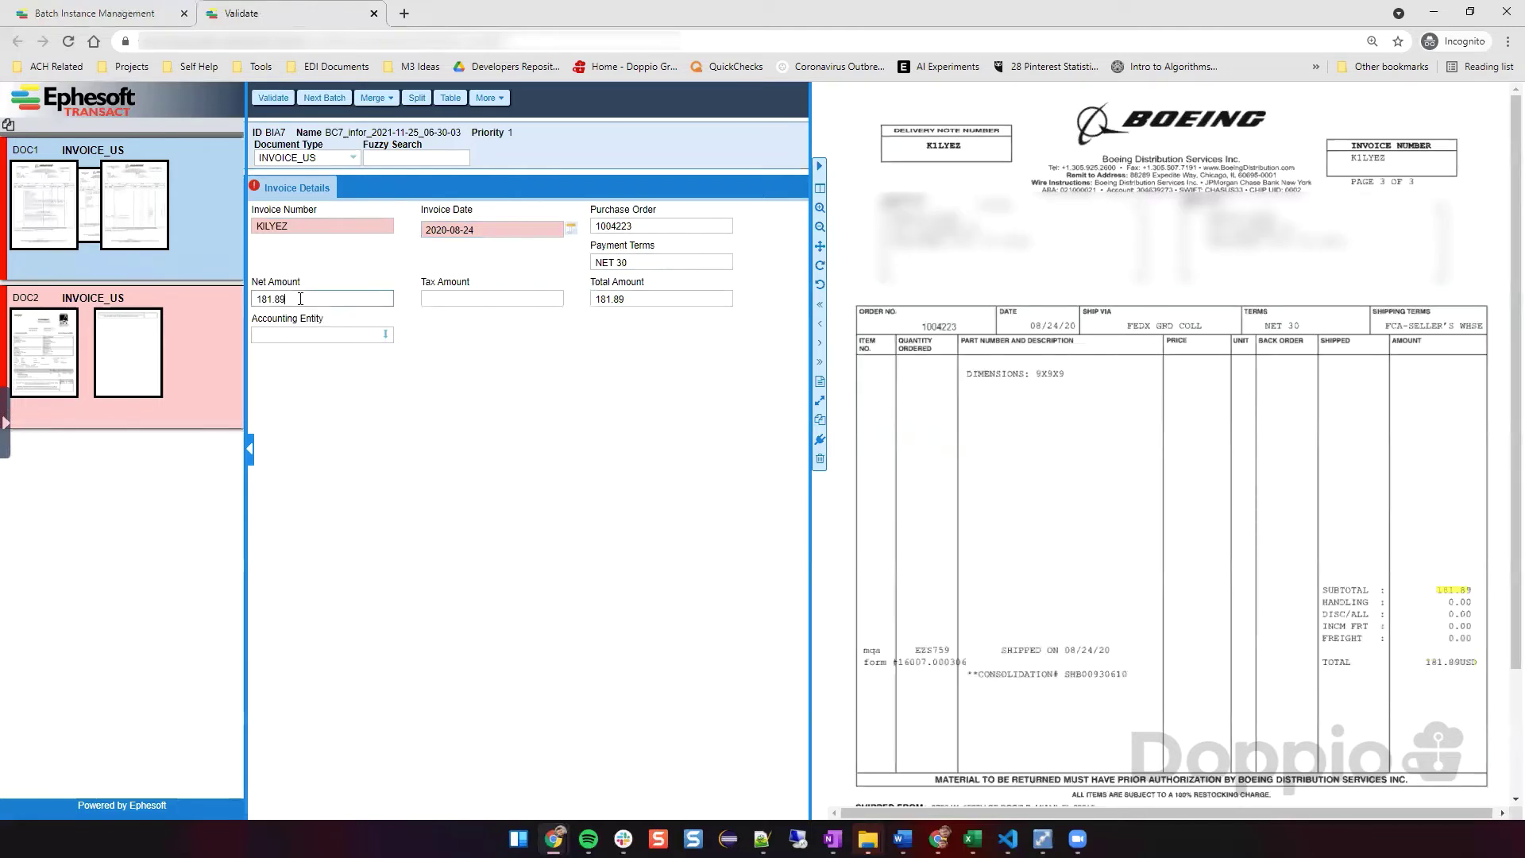
pyautogui.click(450, 298)
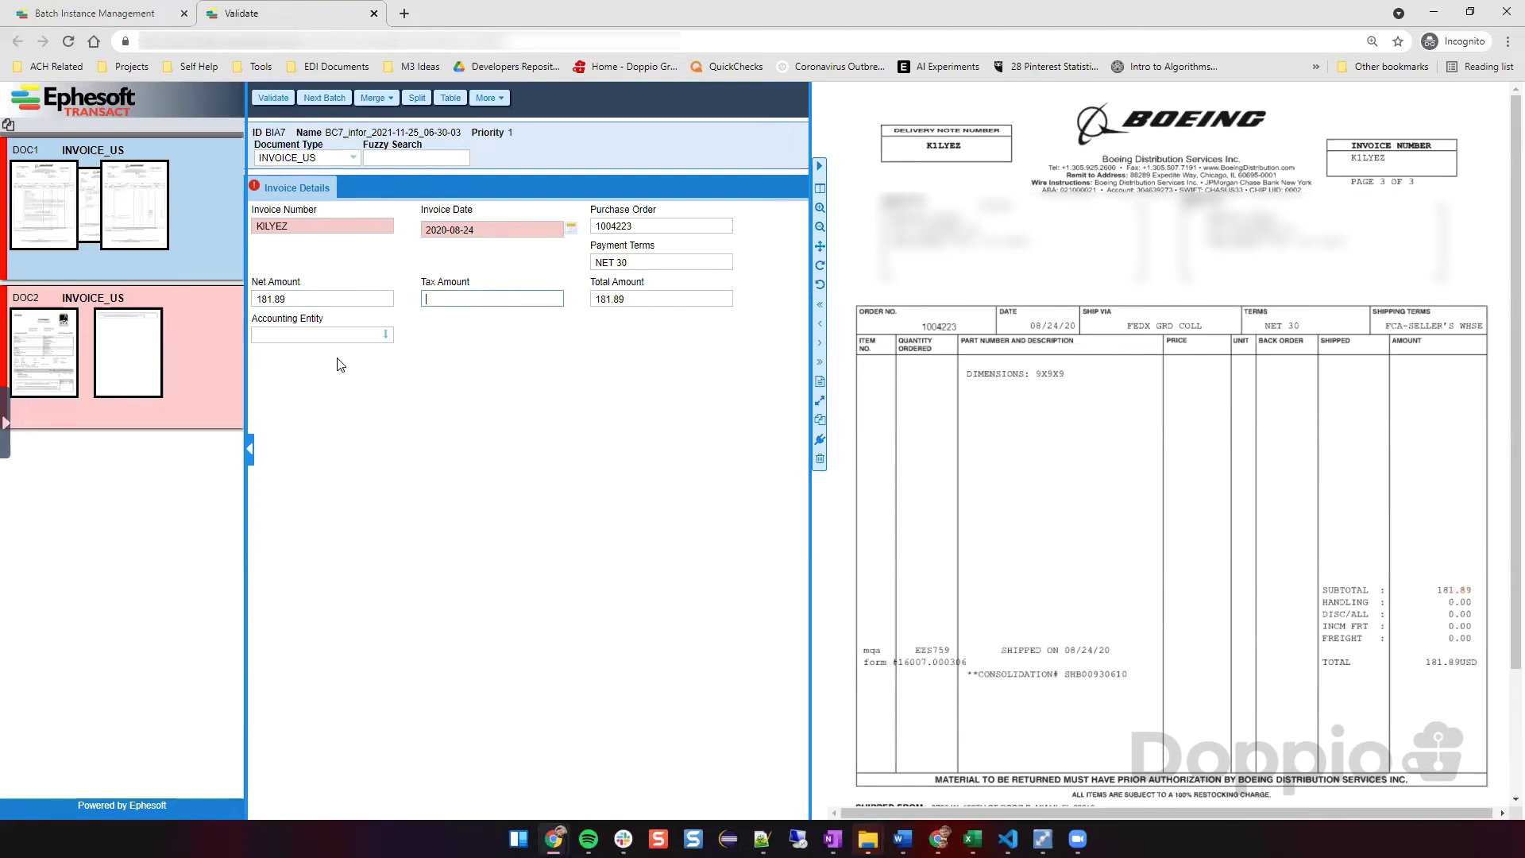
pyautogui.click(333, 332)
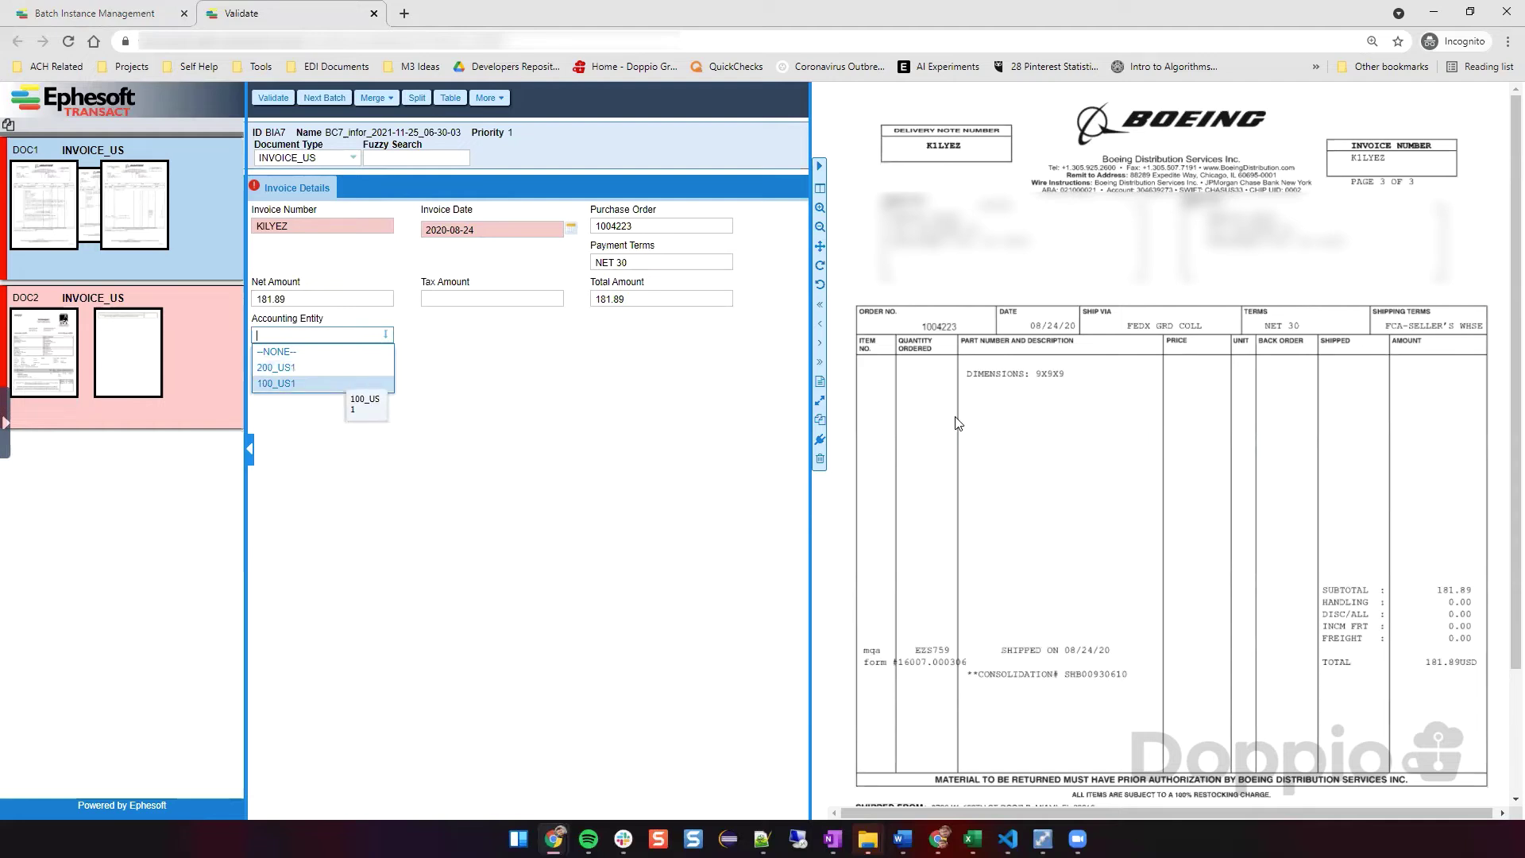
# Check the Boeing invoice's number, date, PO, payment terms and total against the image, then open DOC2.
pyautogui.click(605, 462)
pyautogui.click(329, 224)
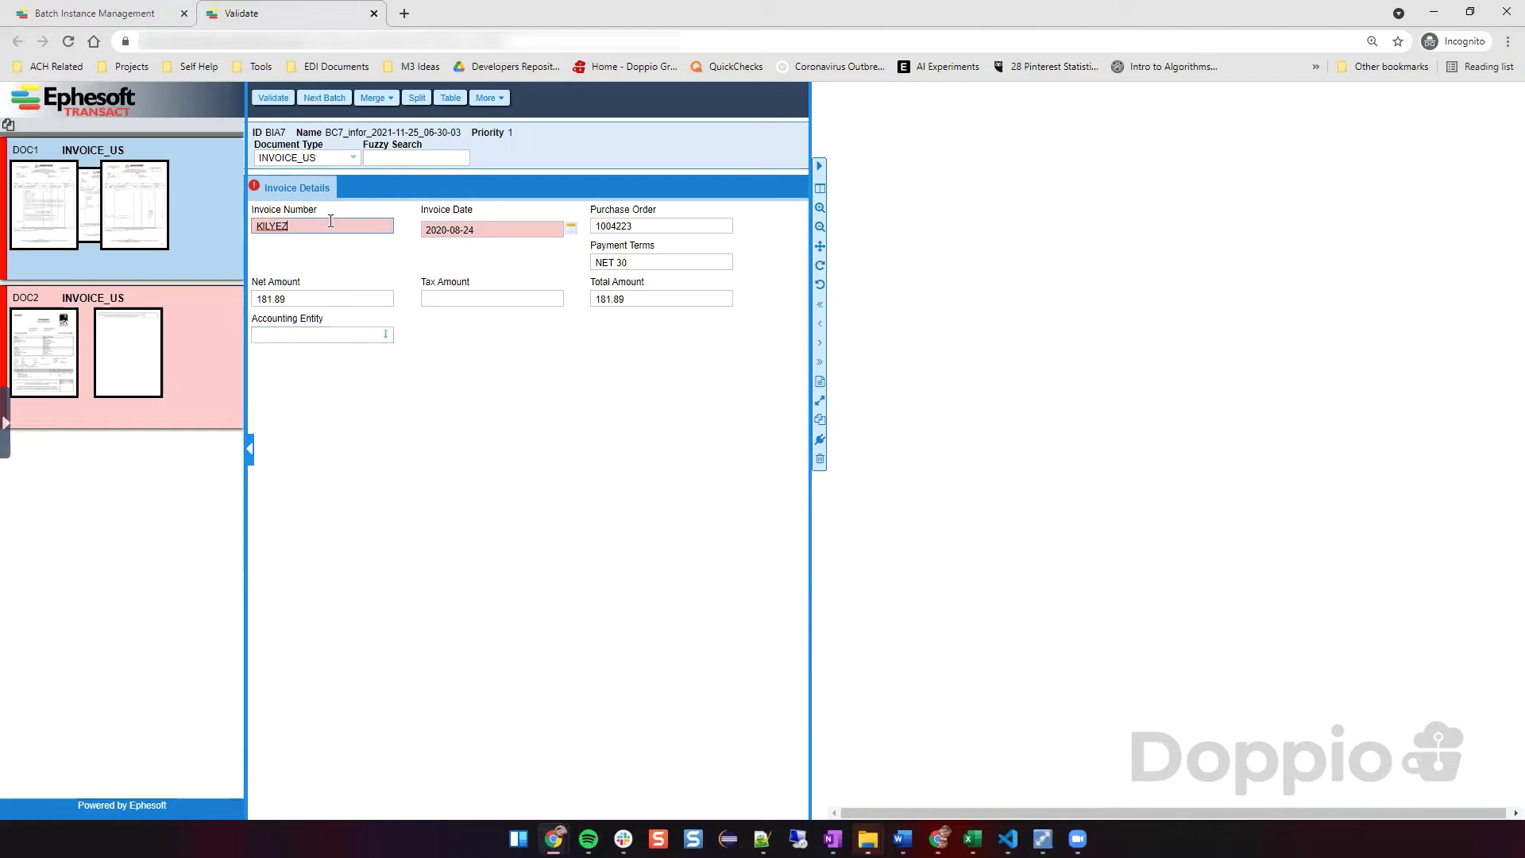
pyautogui.click(459, 228)
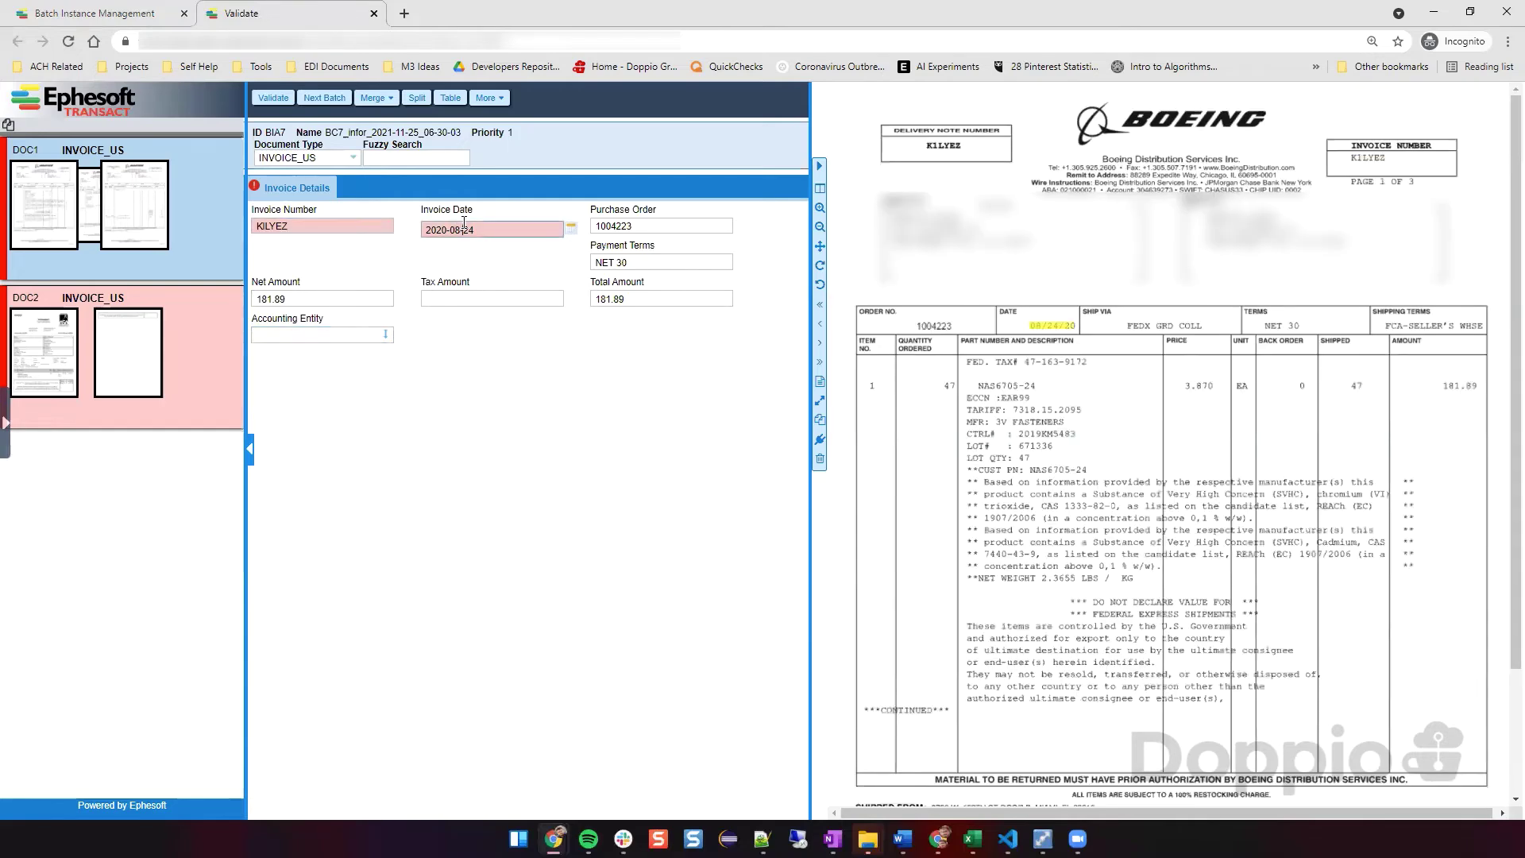
pyautogui.click(647, 226)
pyautogui.click(647, 262)
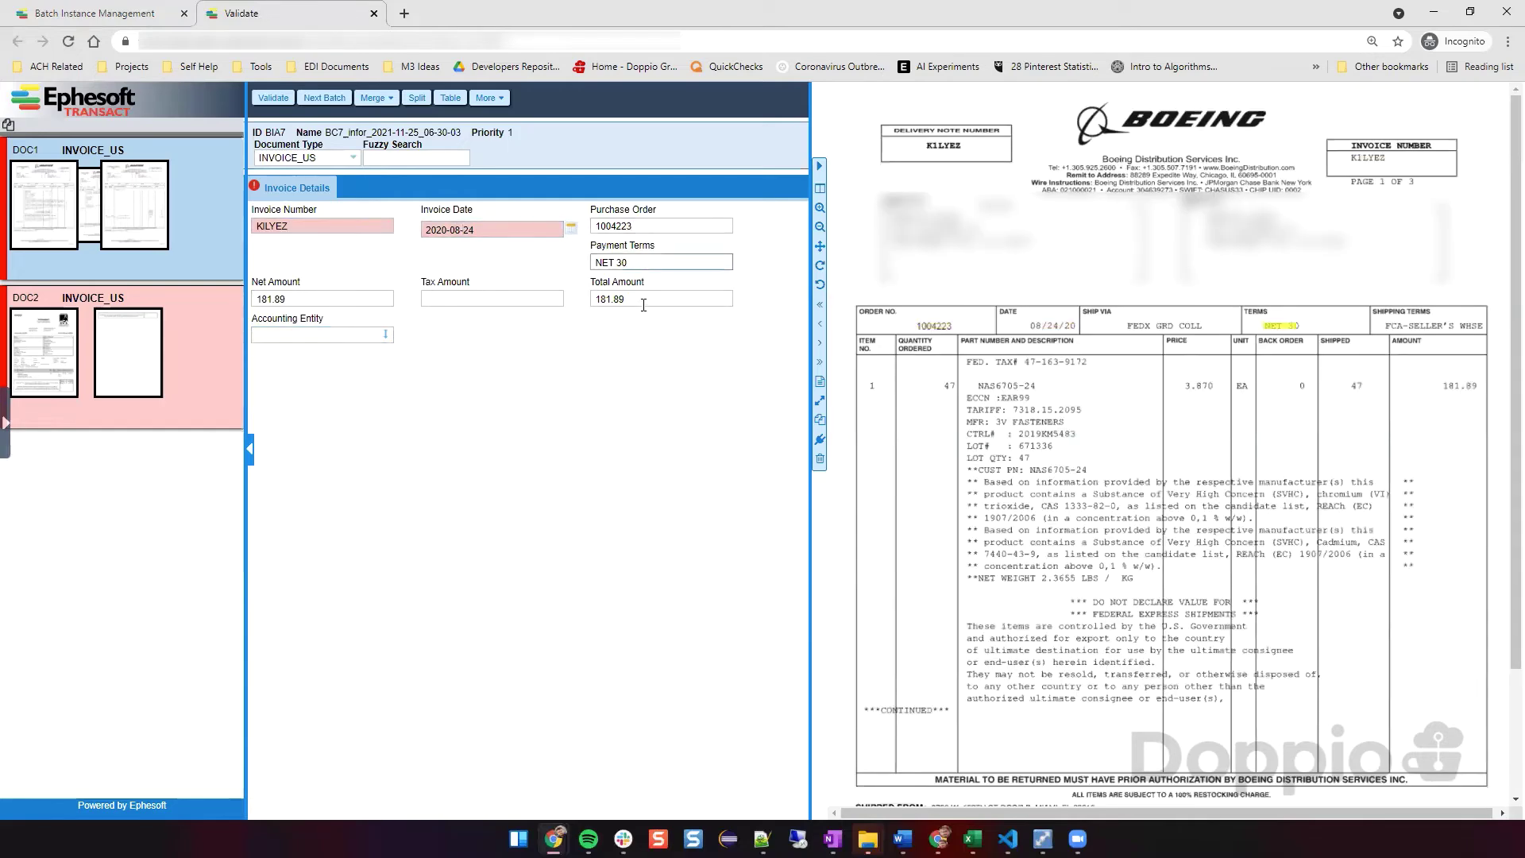
pyautogui.click(644, 302)
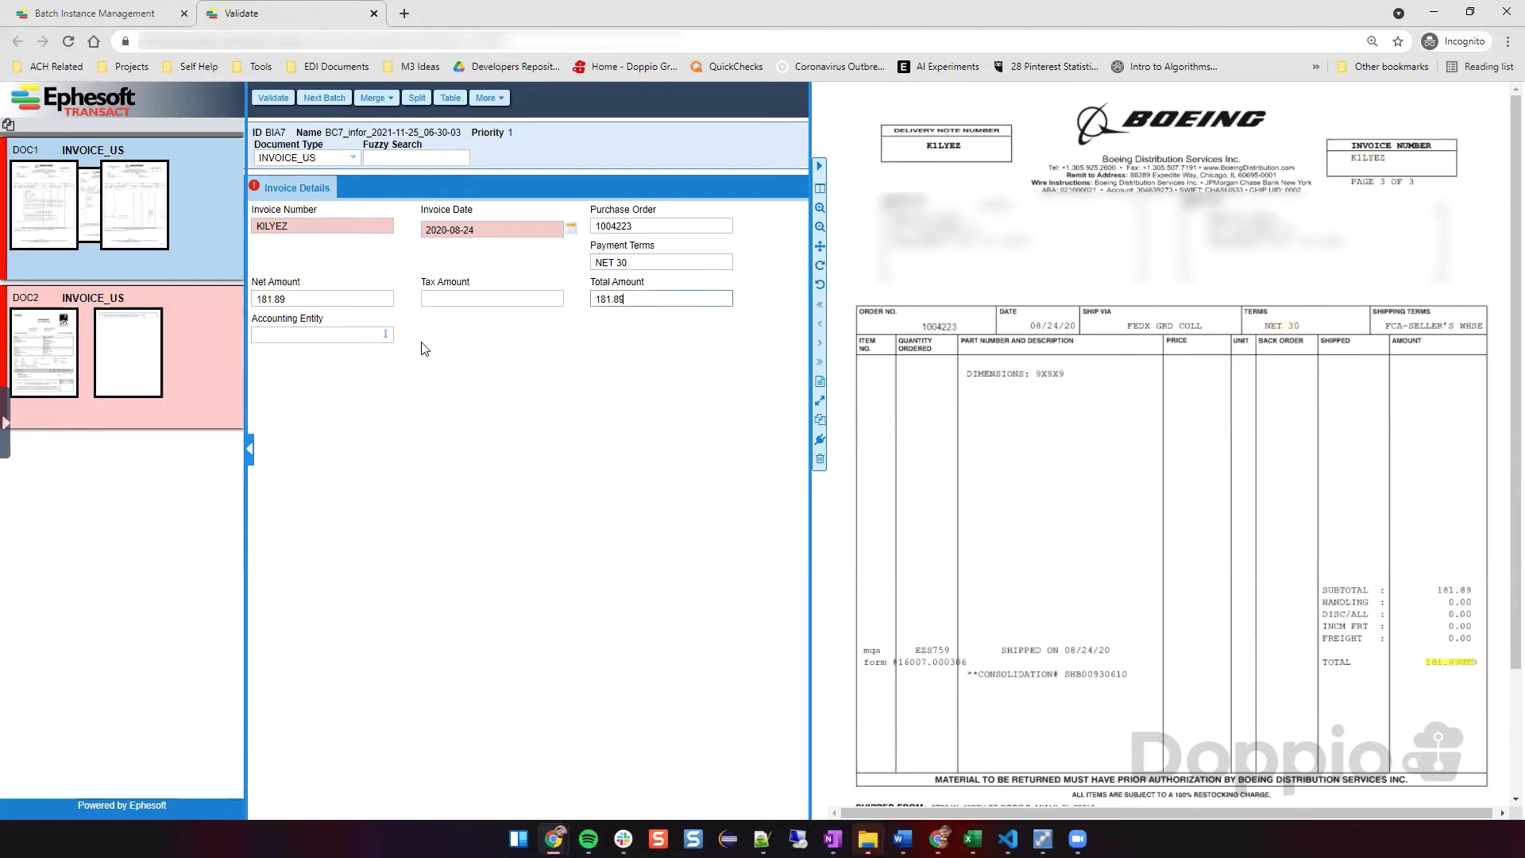
pyautogui.click(189, 374)
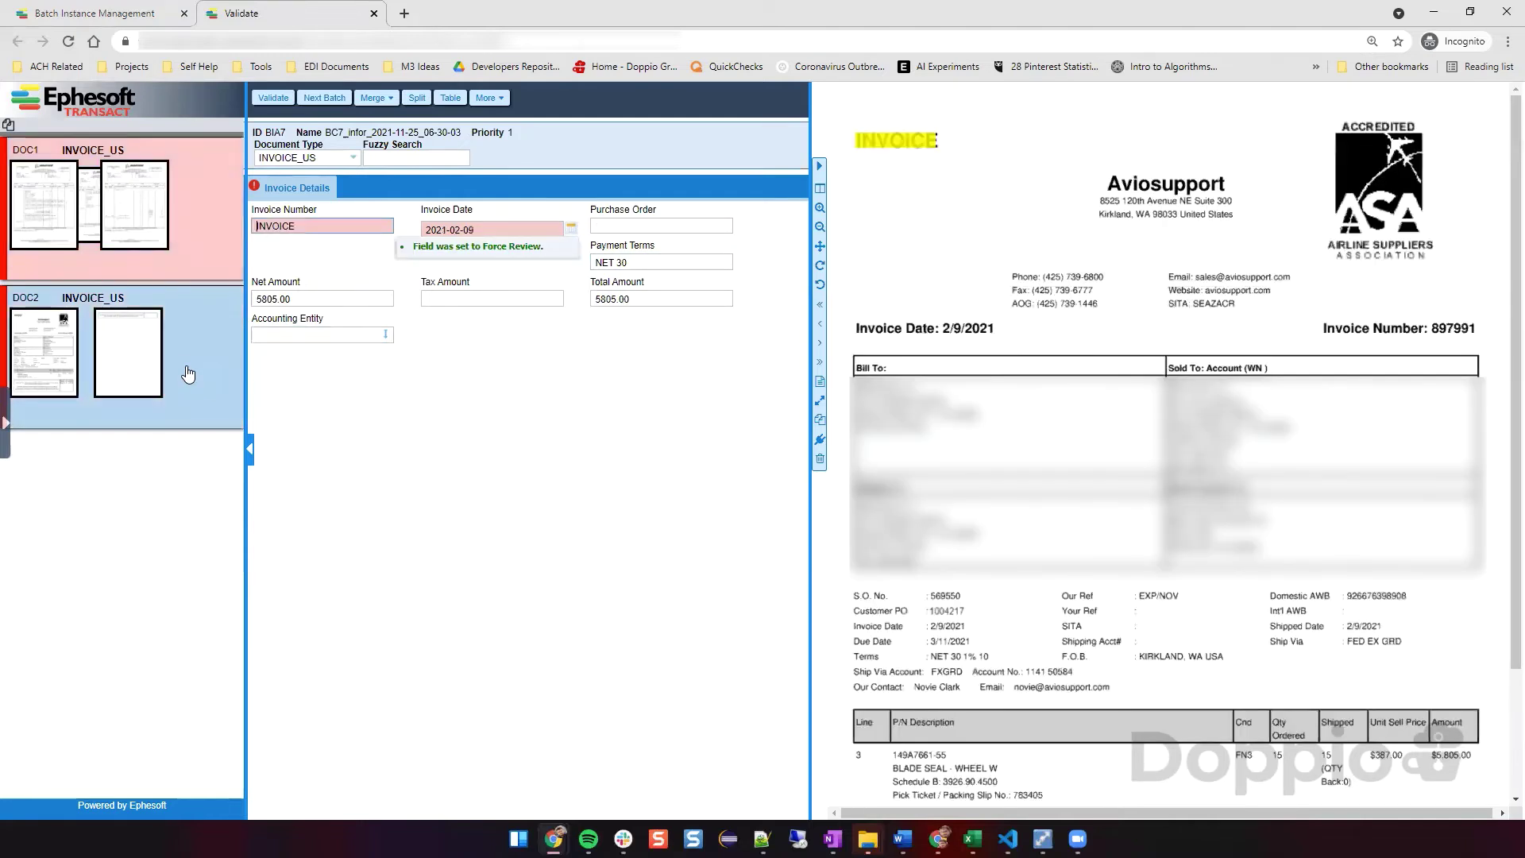
# Fill the Aviosupport Invoice Number with 897991 captured from the invoice image.
pyautogui.click(280, 229)
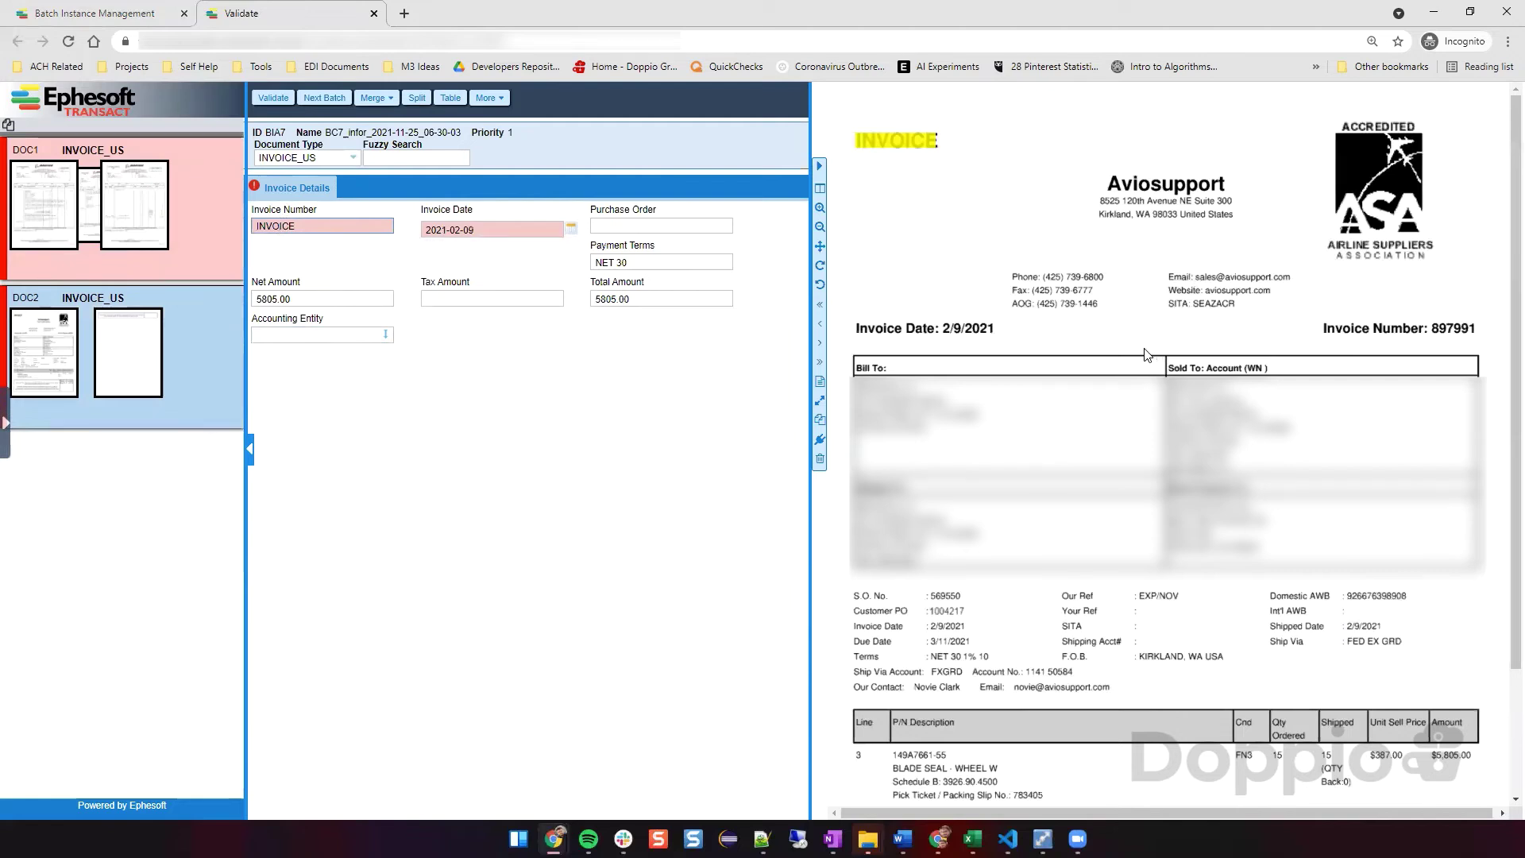
pyautogui.moveTo(331, 245)
pyautogui.click(1449, 329)
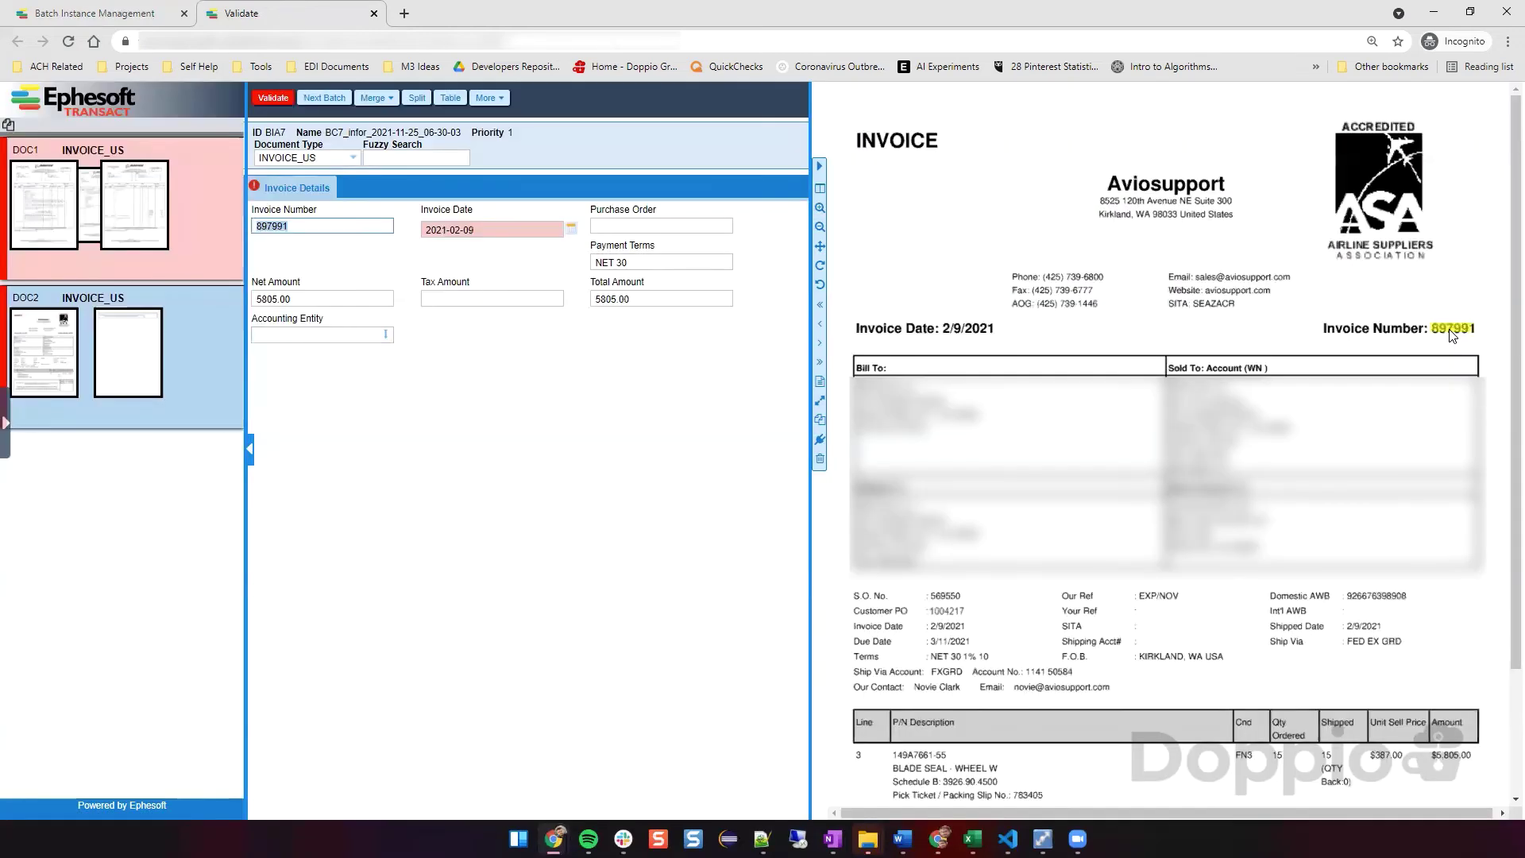
pyautogui.click(283, 226)
# Fill Purchase Order with Customer PO 1004217, then check payment terms, total and net amount.
pyautogui.click(636, 226)
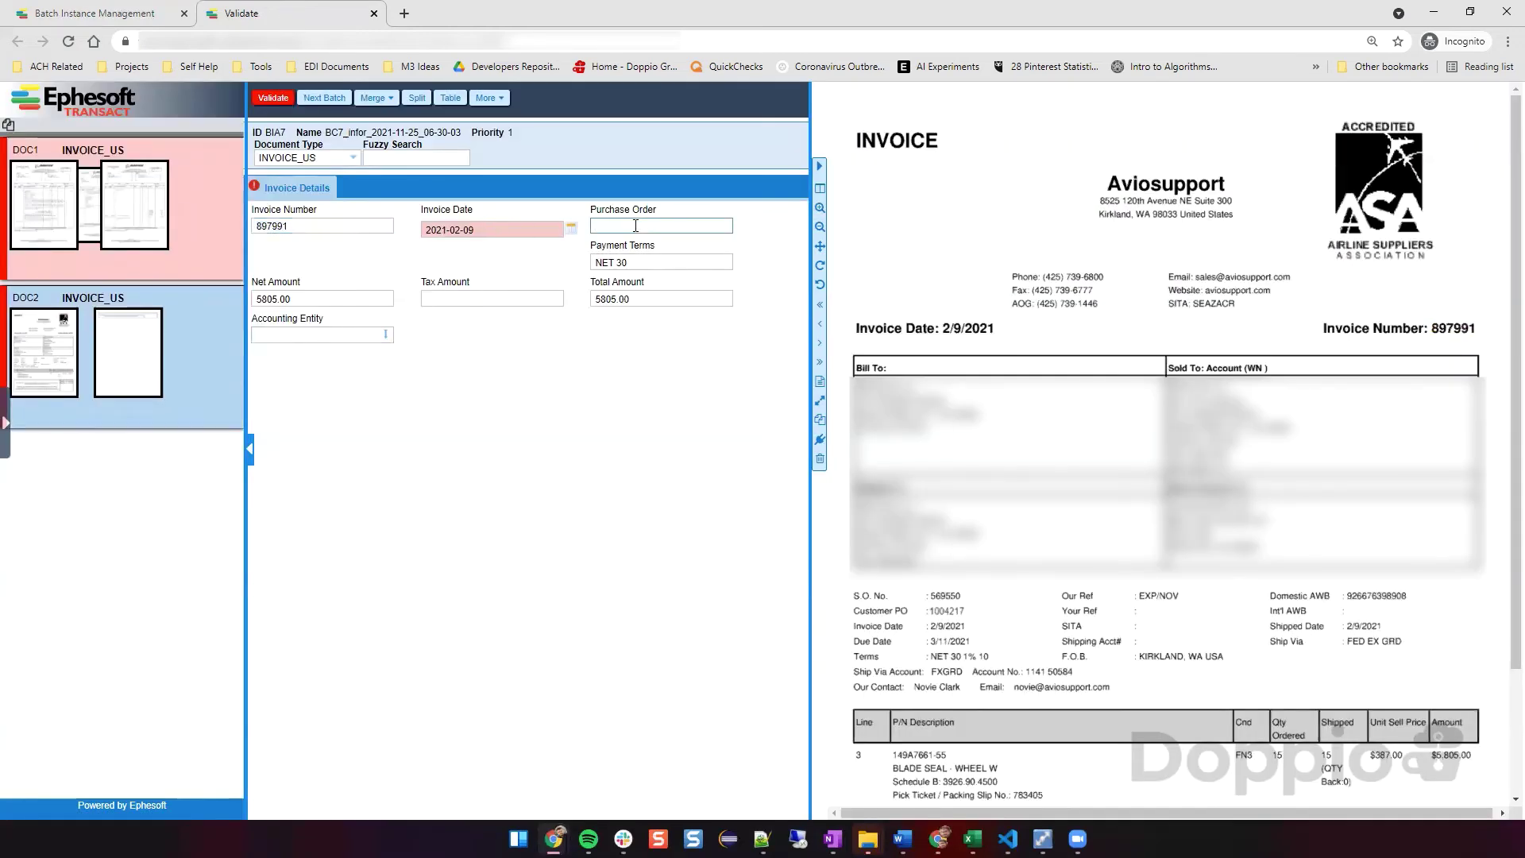
pyautogui.click(946, 610)
pyautogui.click(600, 229)
pyautogui.click(610, 262)
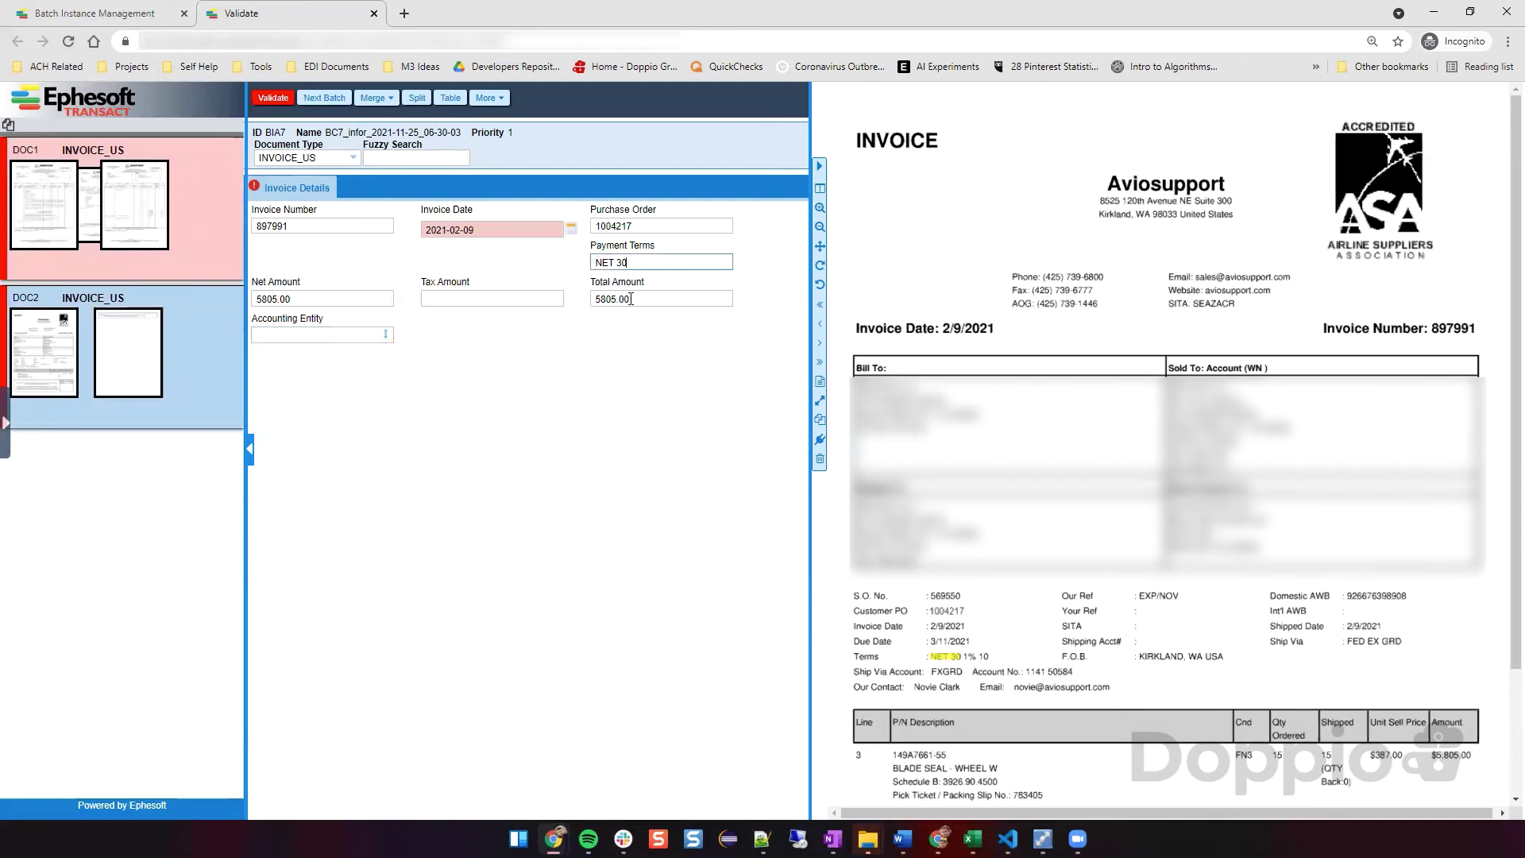
pyautogui.click(632, 298)
pyautogui.click(274, 299)
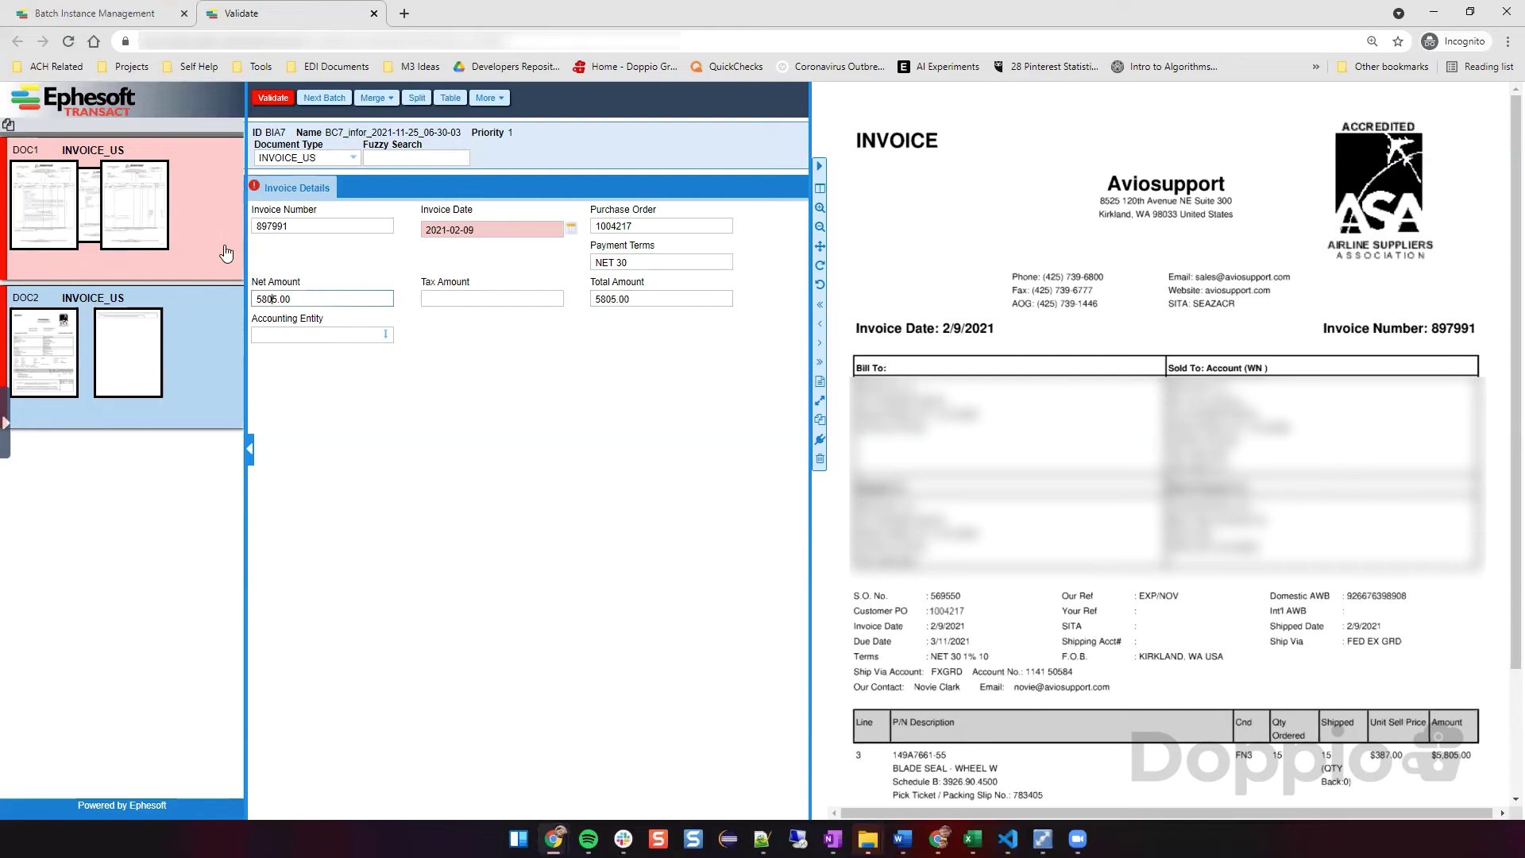
# Set the Aviosupport Accounting Entity to 200_US1 and return to the Boeing invoice DOC1.
pyautogui.click(328, 334)
pyautogui.click(307, 368)
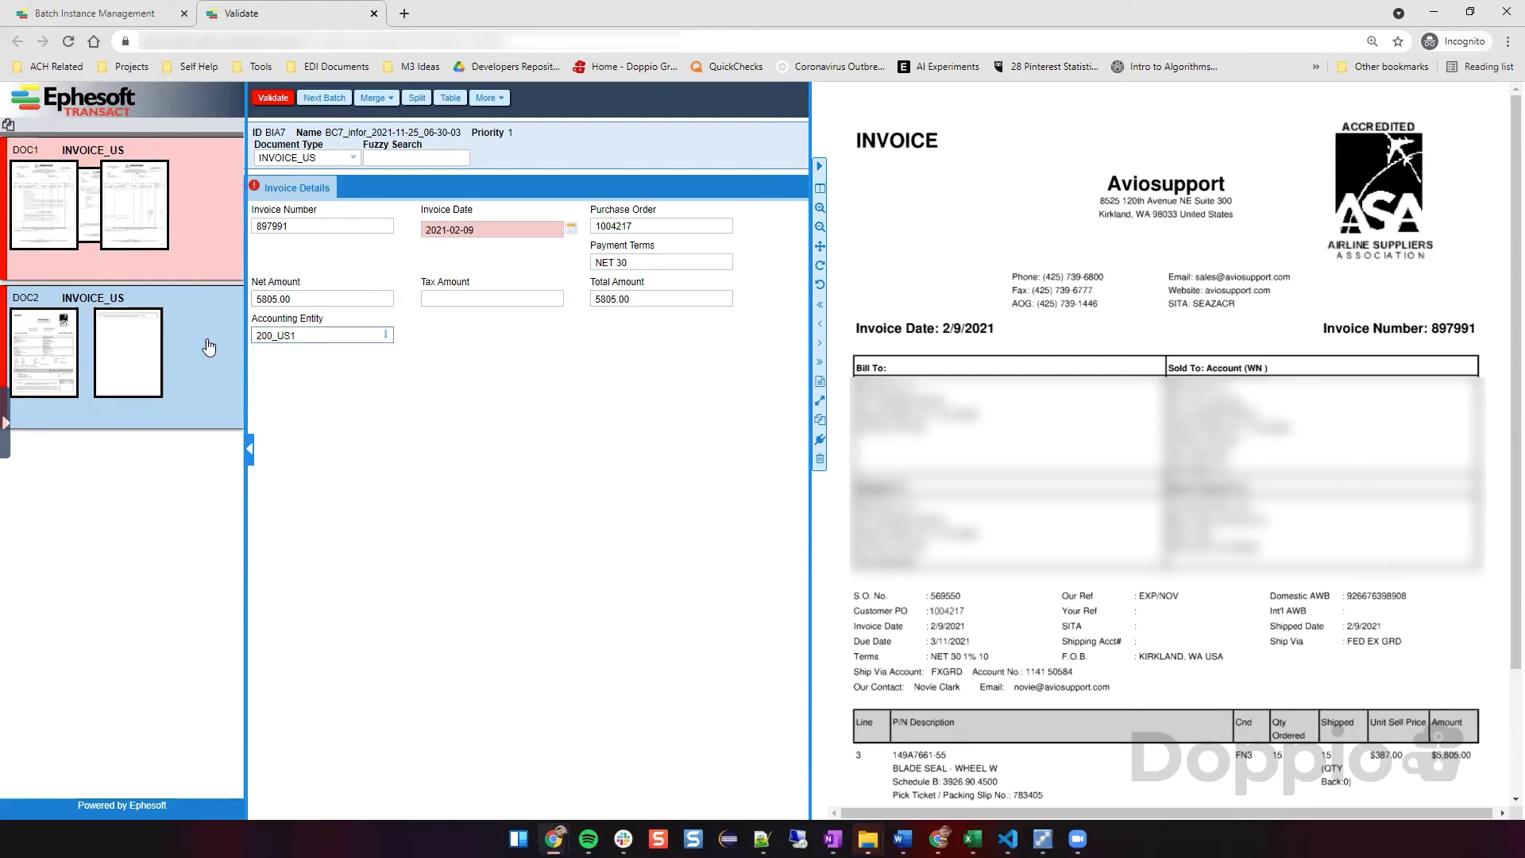
pyautogui.click(212, 238)
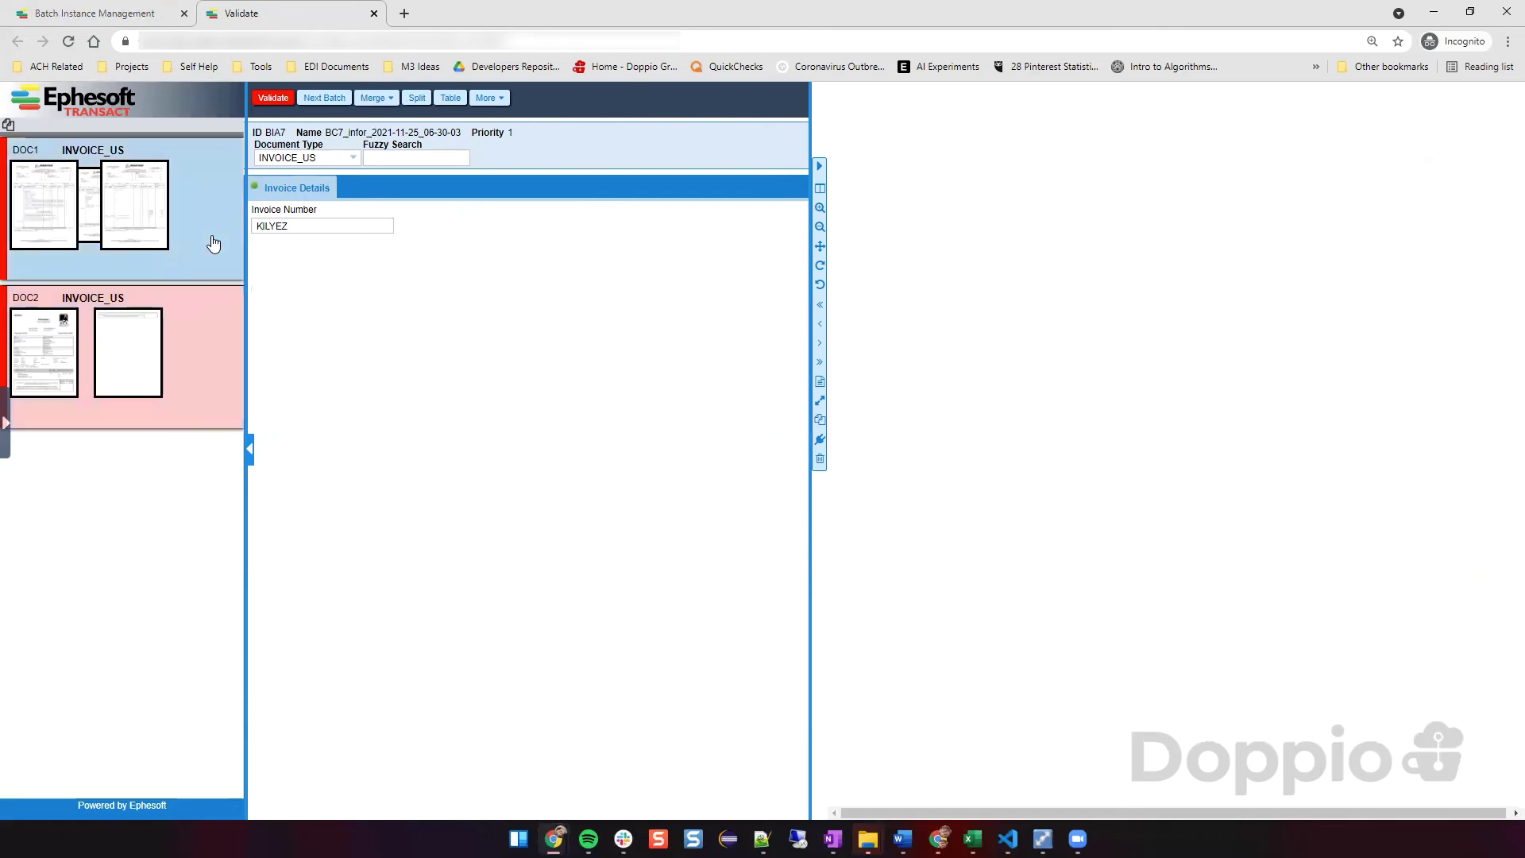
# Set the Boeing invoice's Accounting Entity to 100_US1 and validate it.
pyautogui.click(322, 334)
pyautogui.click(326, 383)
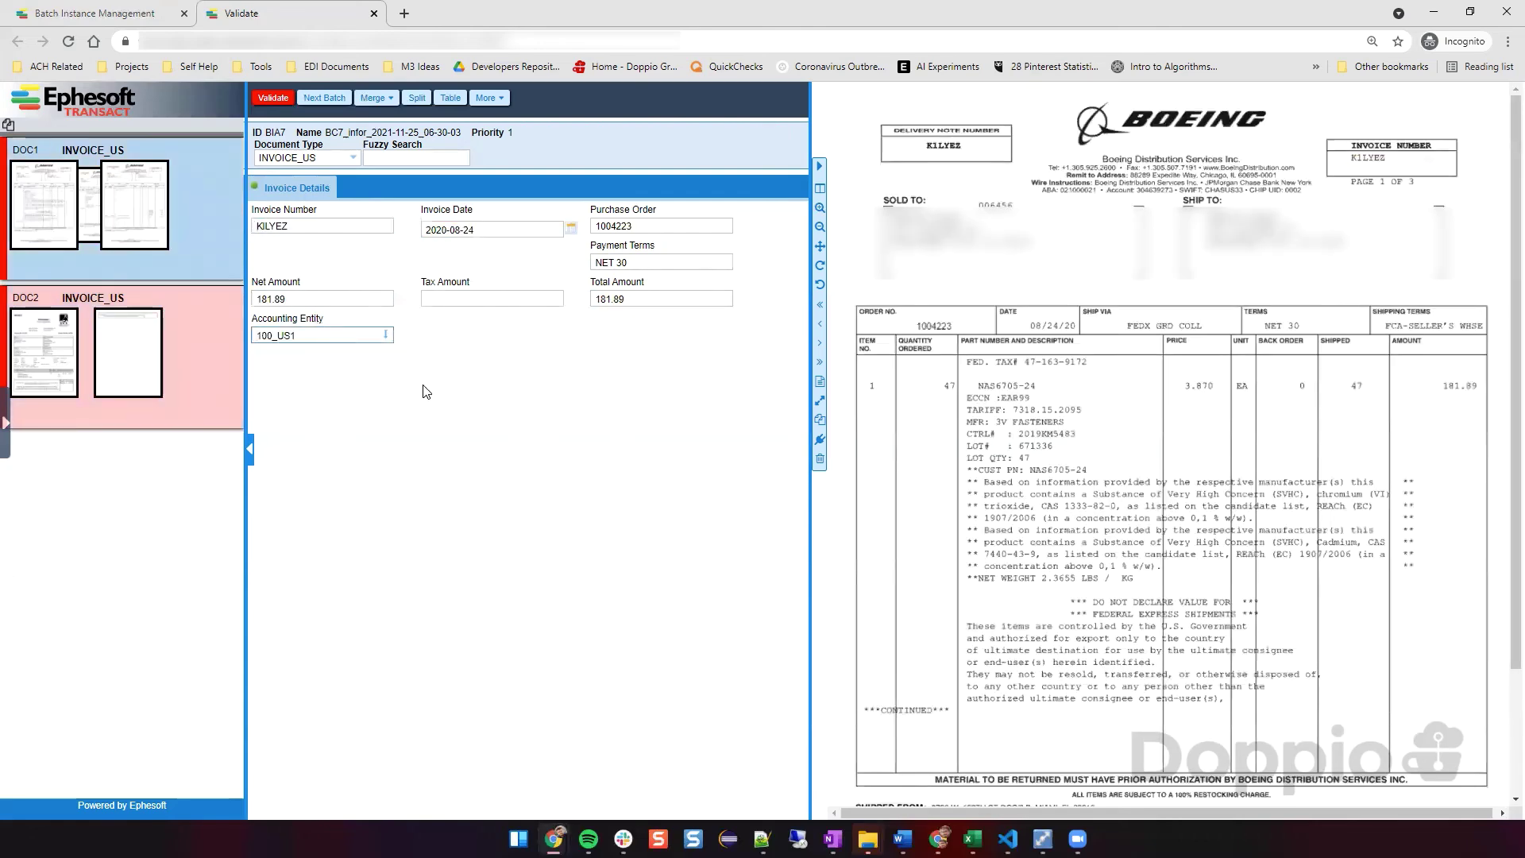
pyautogui.click(295, 104)
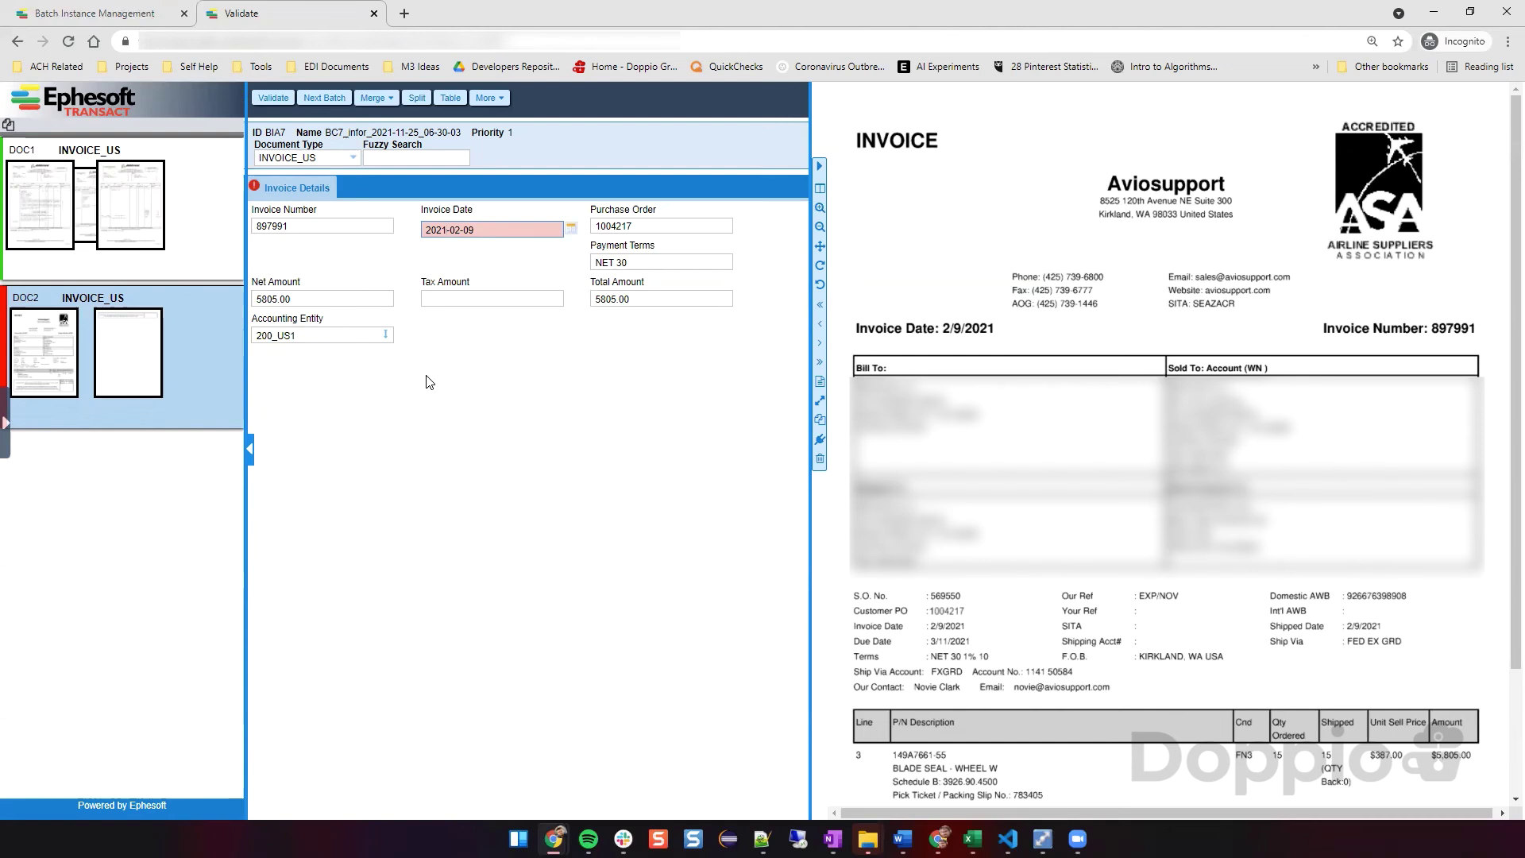
# Review the Aviosupport net amount, invoice number and date, then validate the whole batch.
pyautogui.click(319, 295)
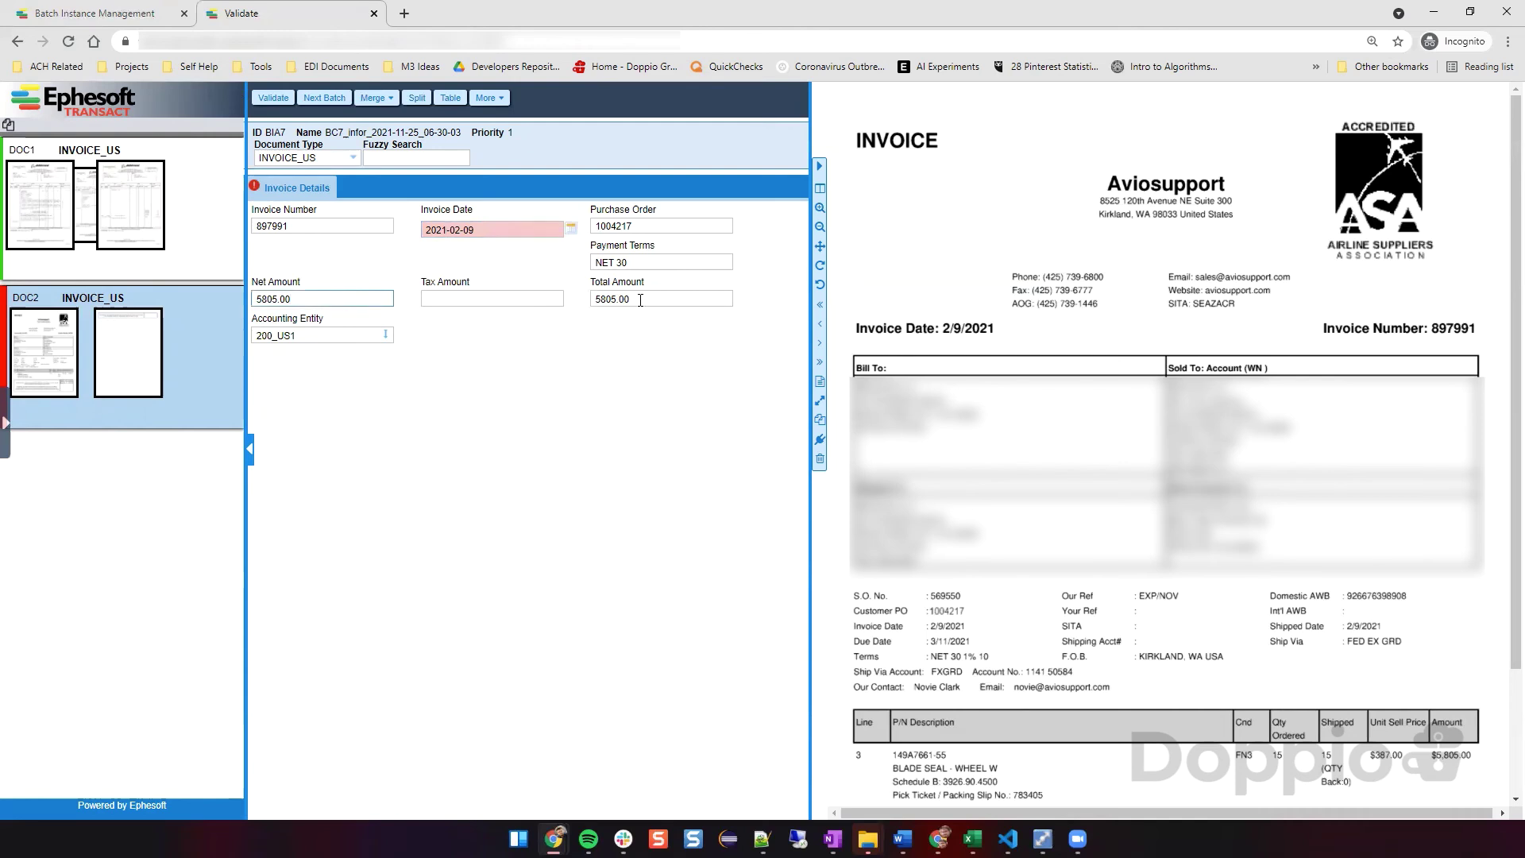
pyautogui.click(342, 223)
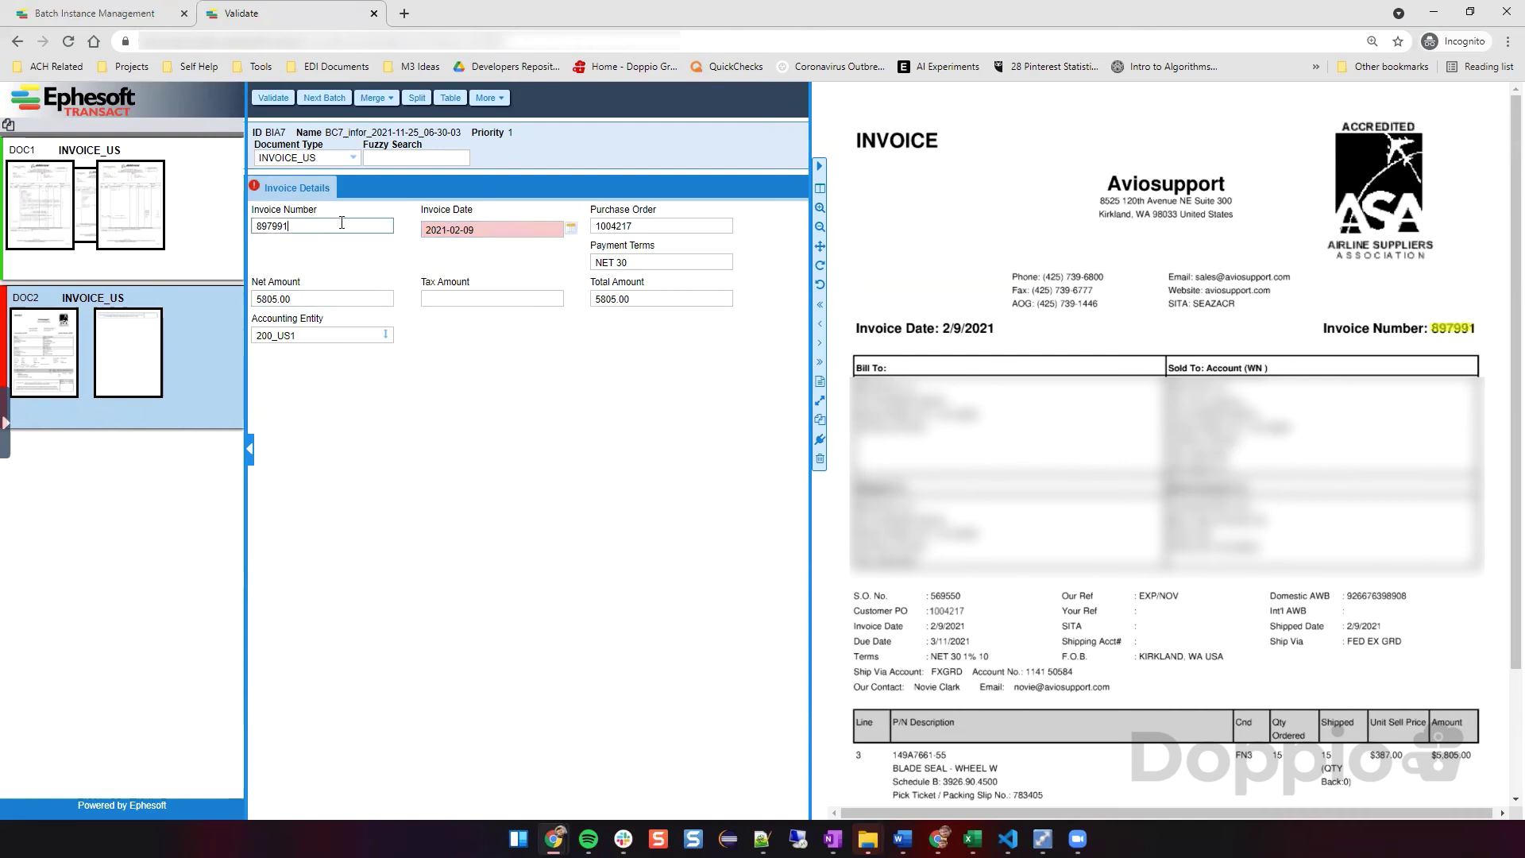
pyautogui.click(458, 230)
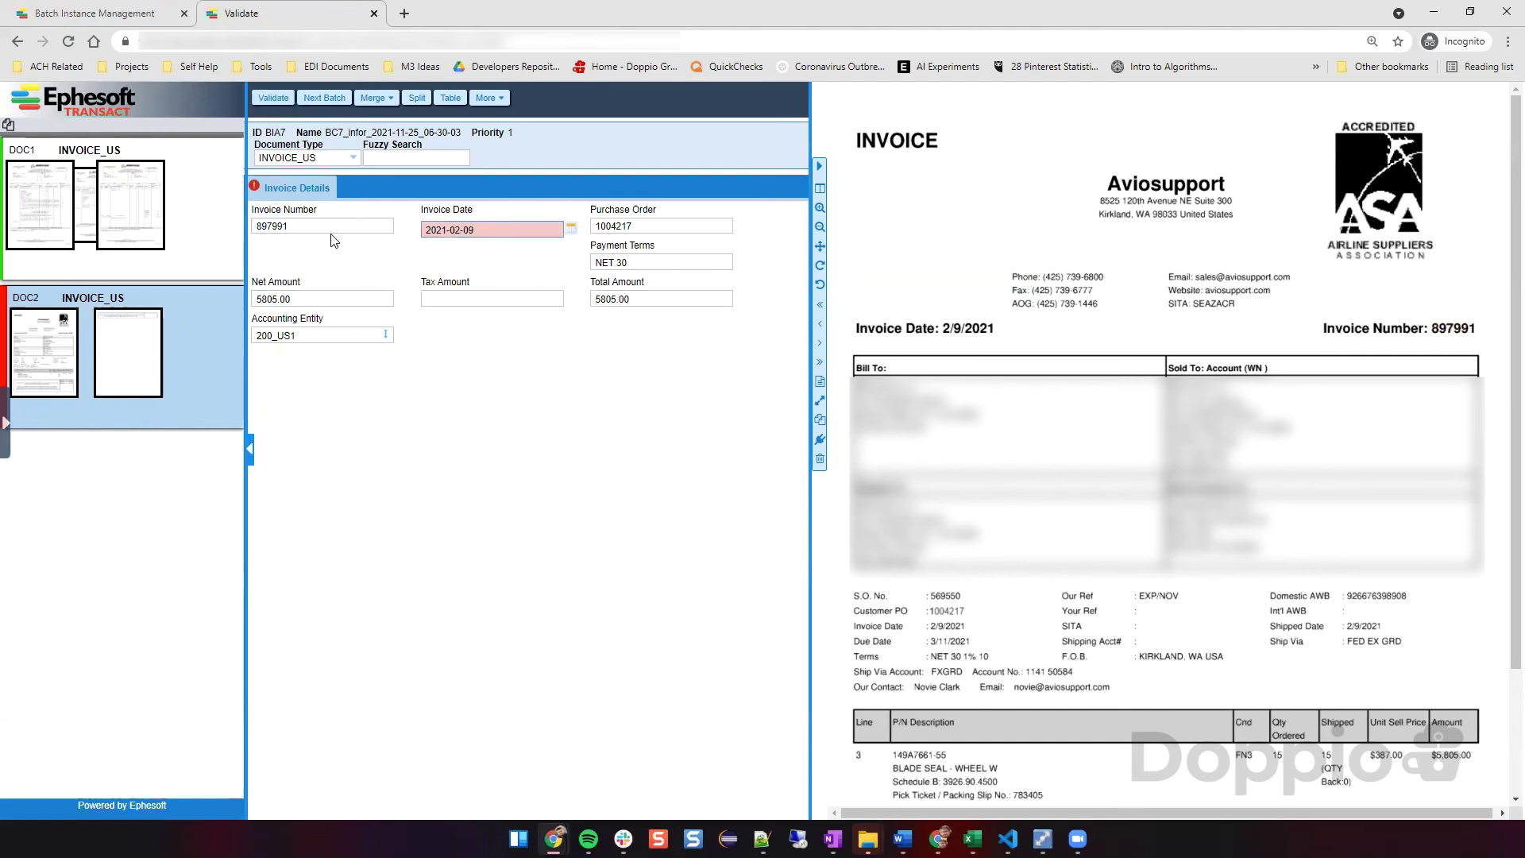
pyautogui.click(182, 240)
pyautogui.click(464, 227)
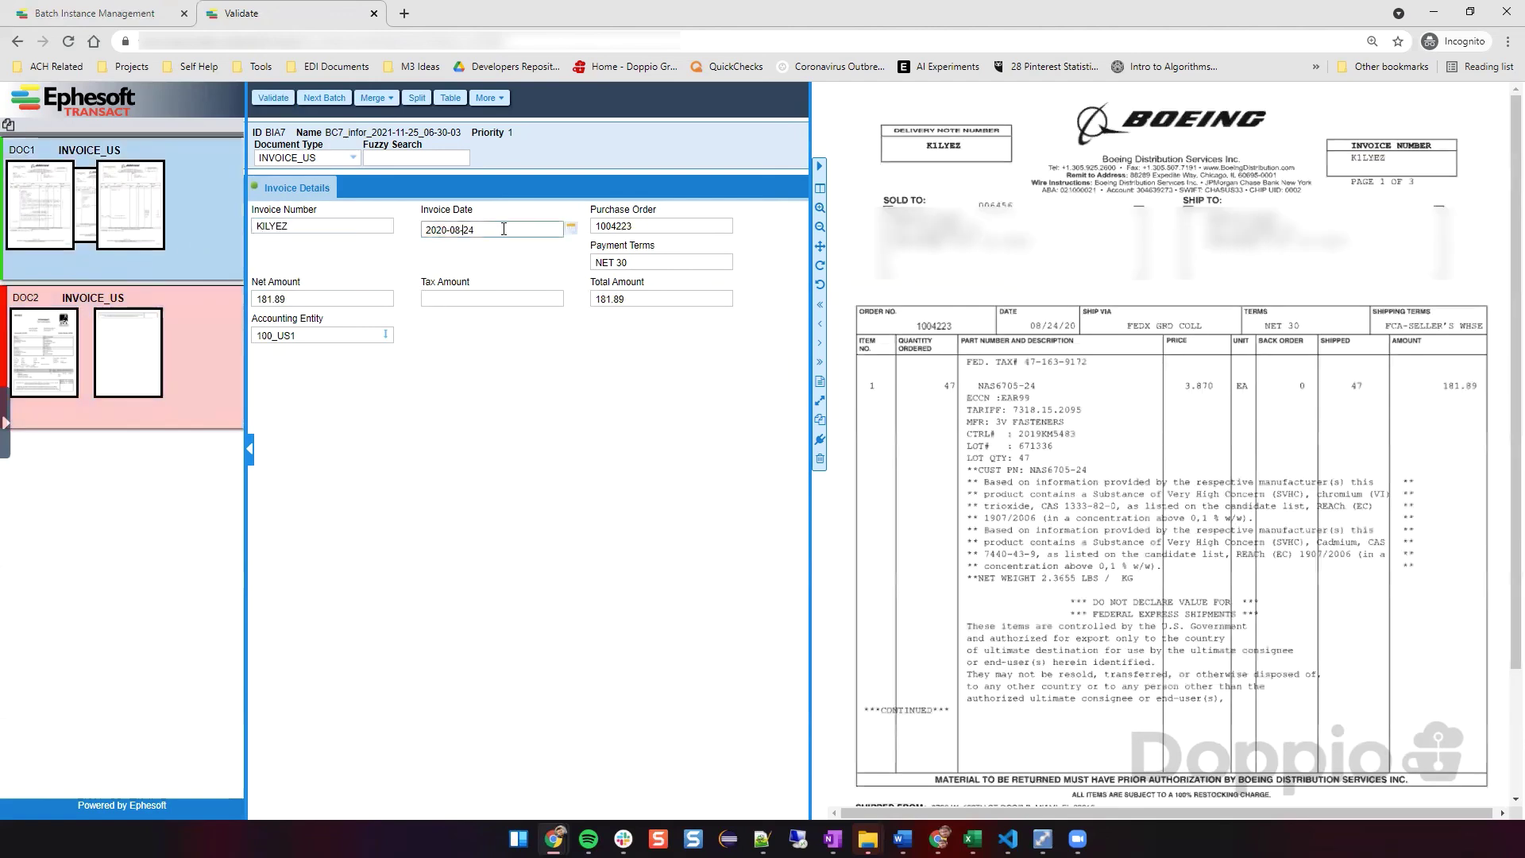
pyautogui.press('Return')
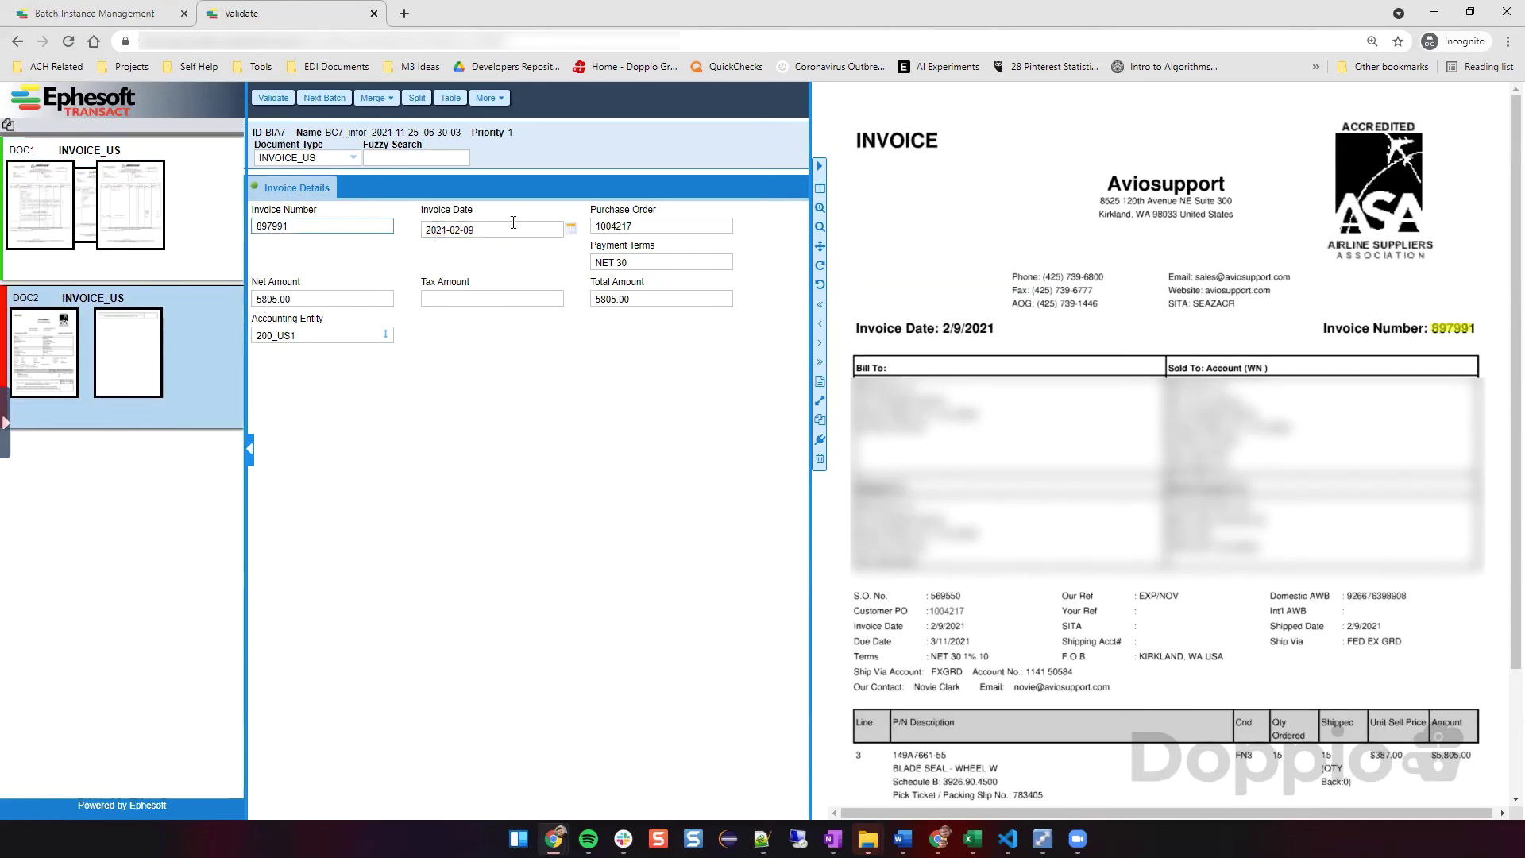
pyautogui.click(273, 97)
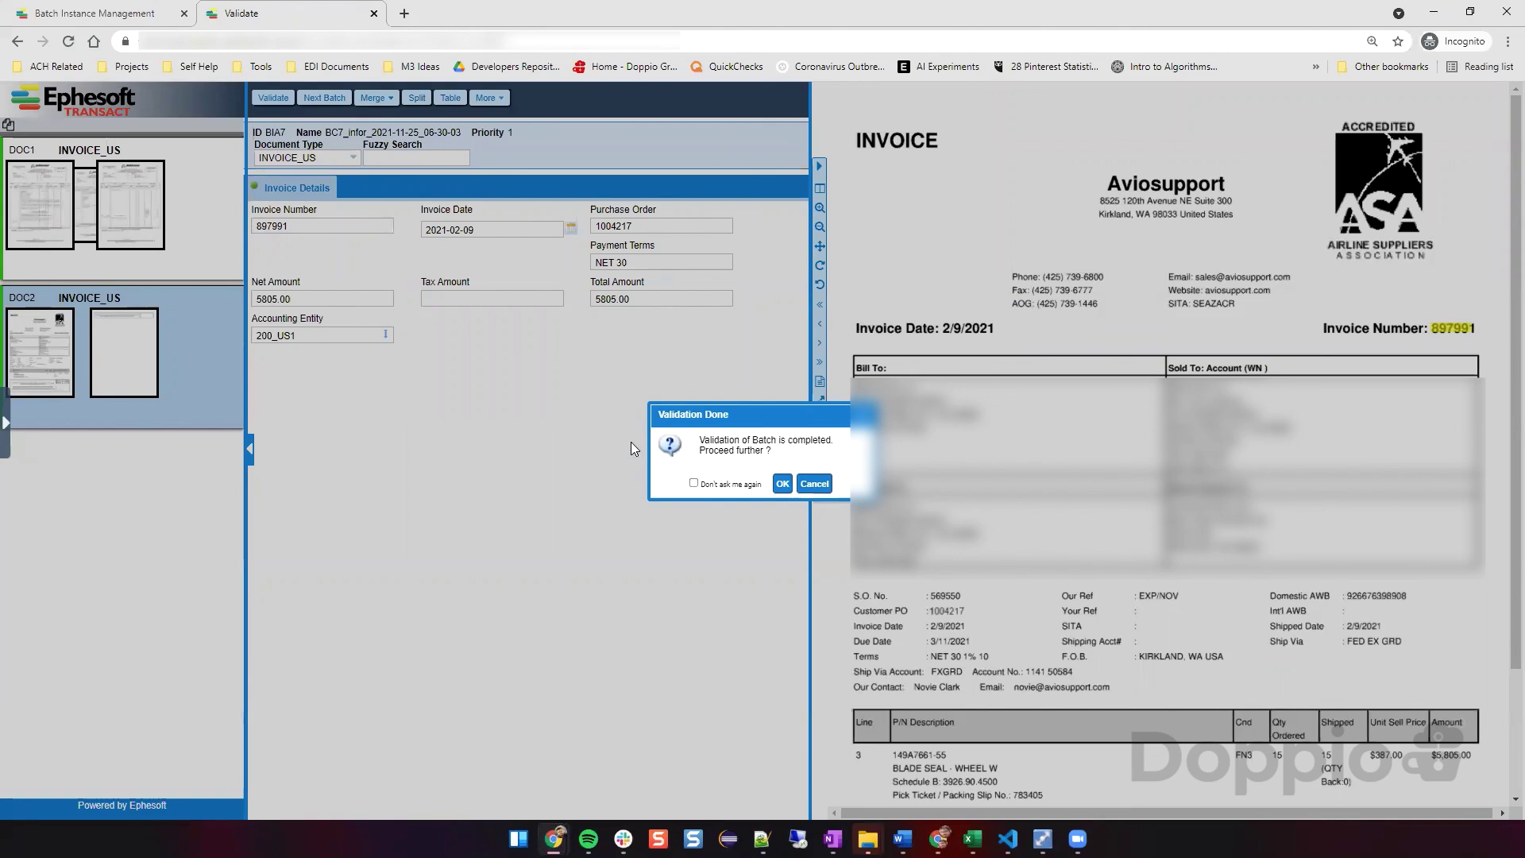
# Confirm Validation Done and view batch BIA7 in the Batch Instance Management list.
pyautogui.click(782, 484)
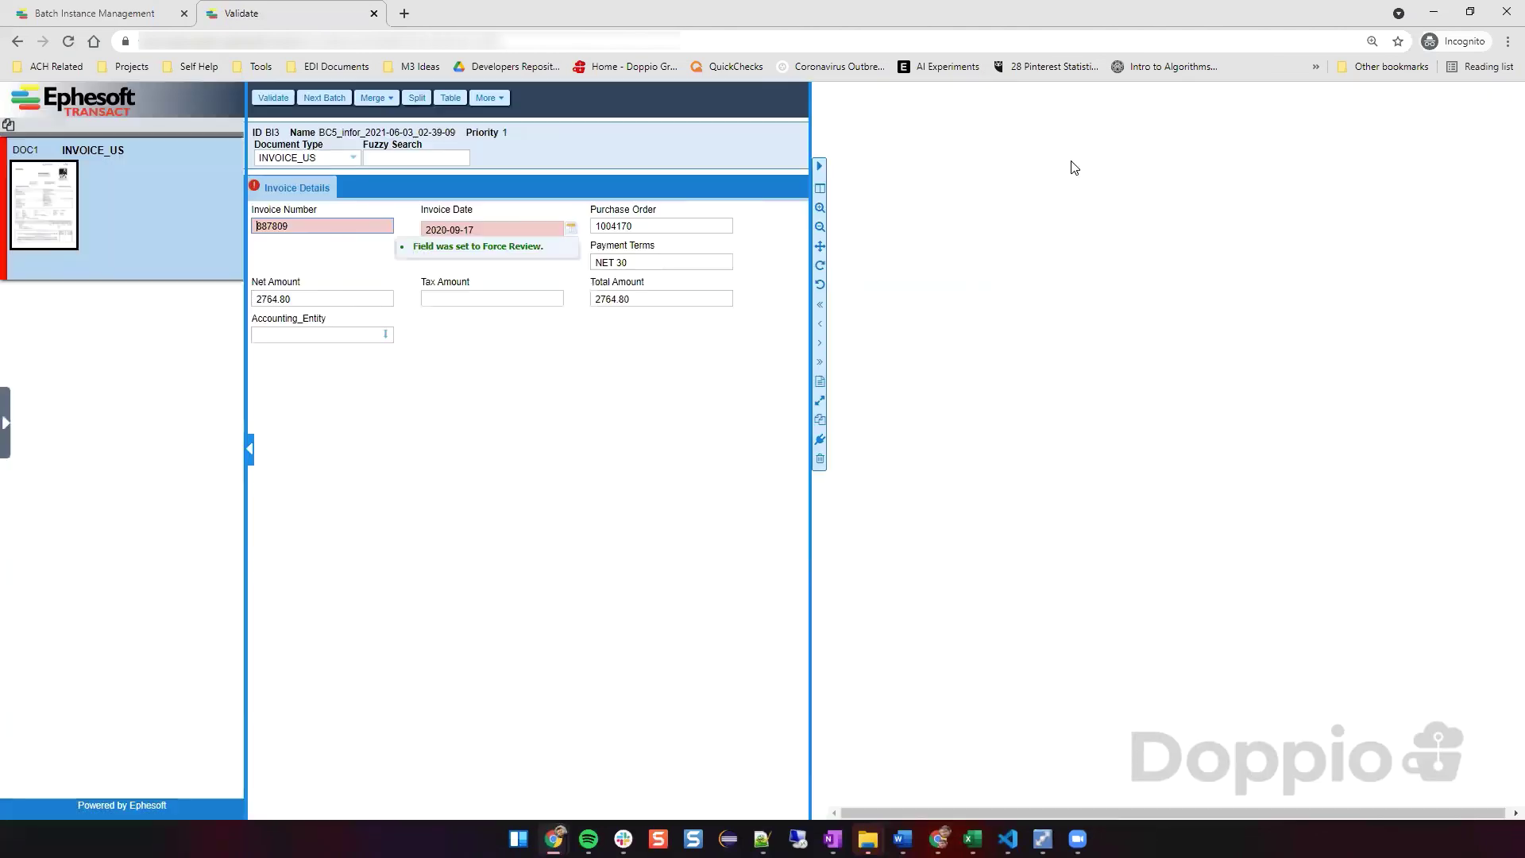
pyautogui.click(162, 12)
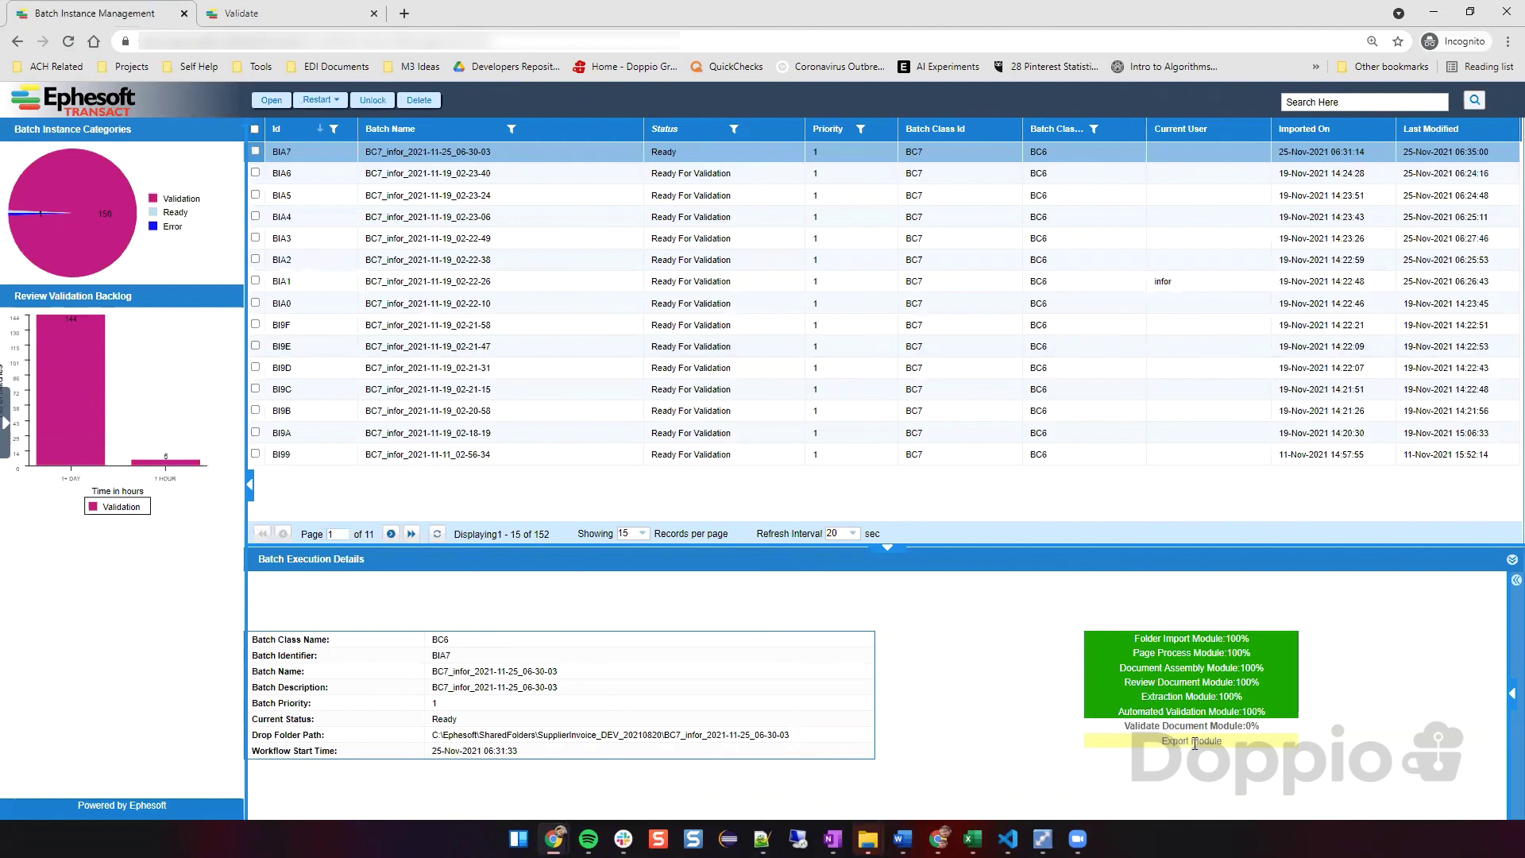
pyautogui.click(328, 152)
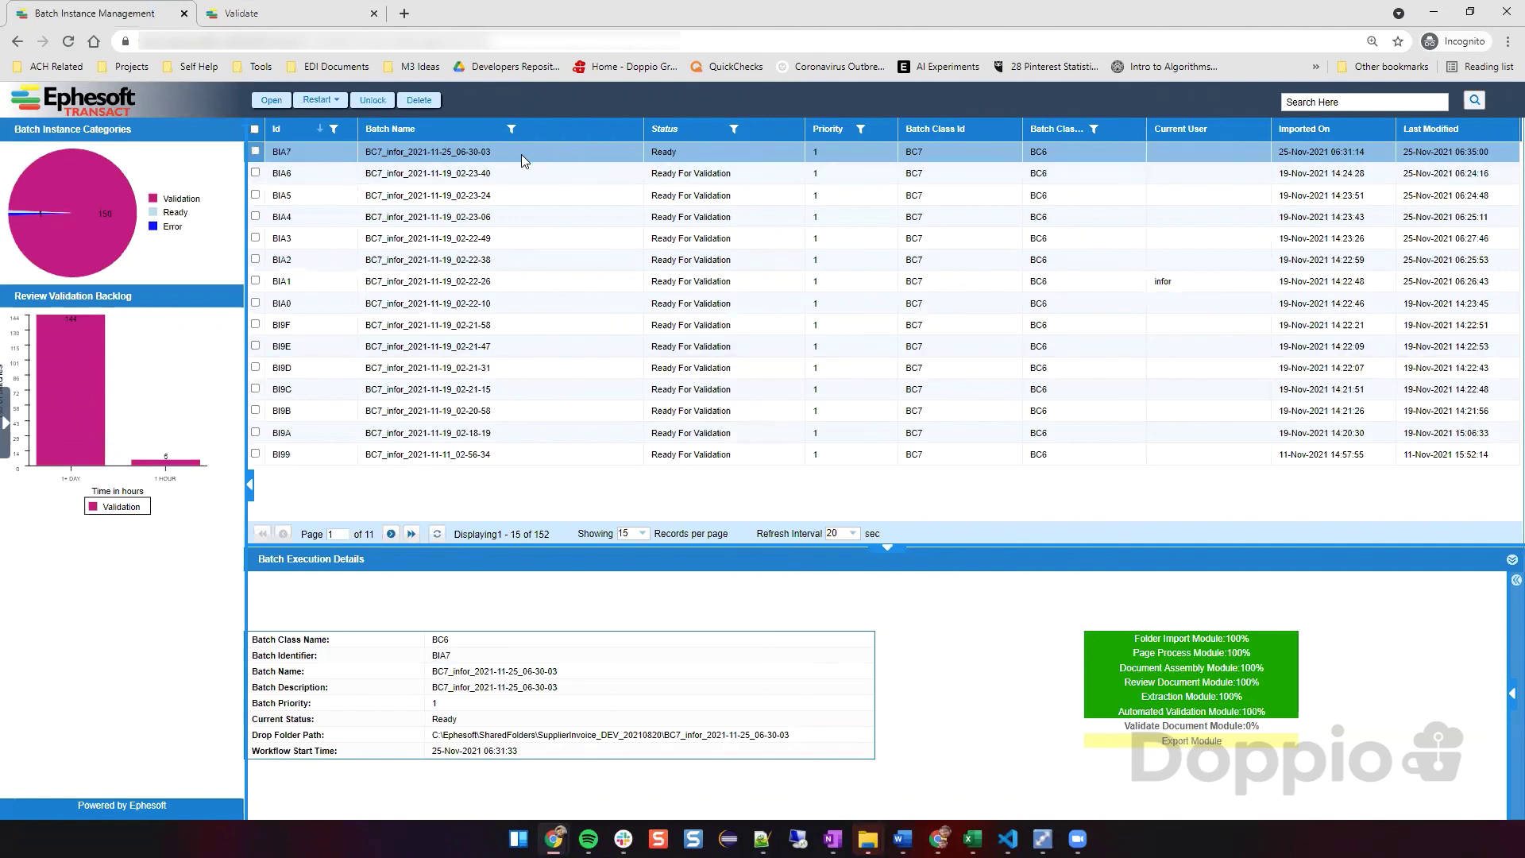